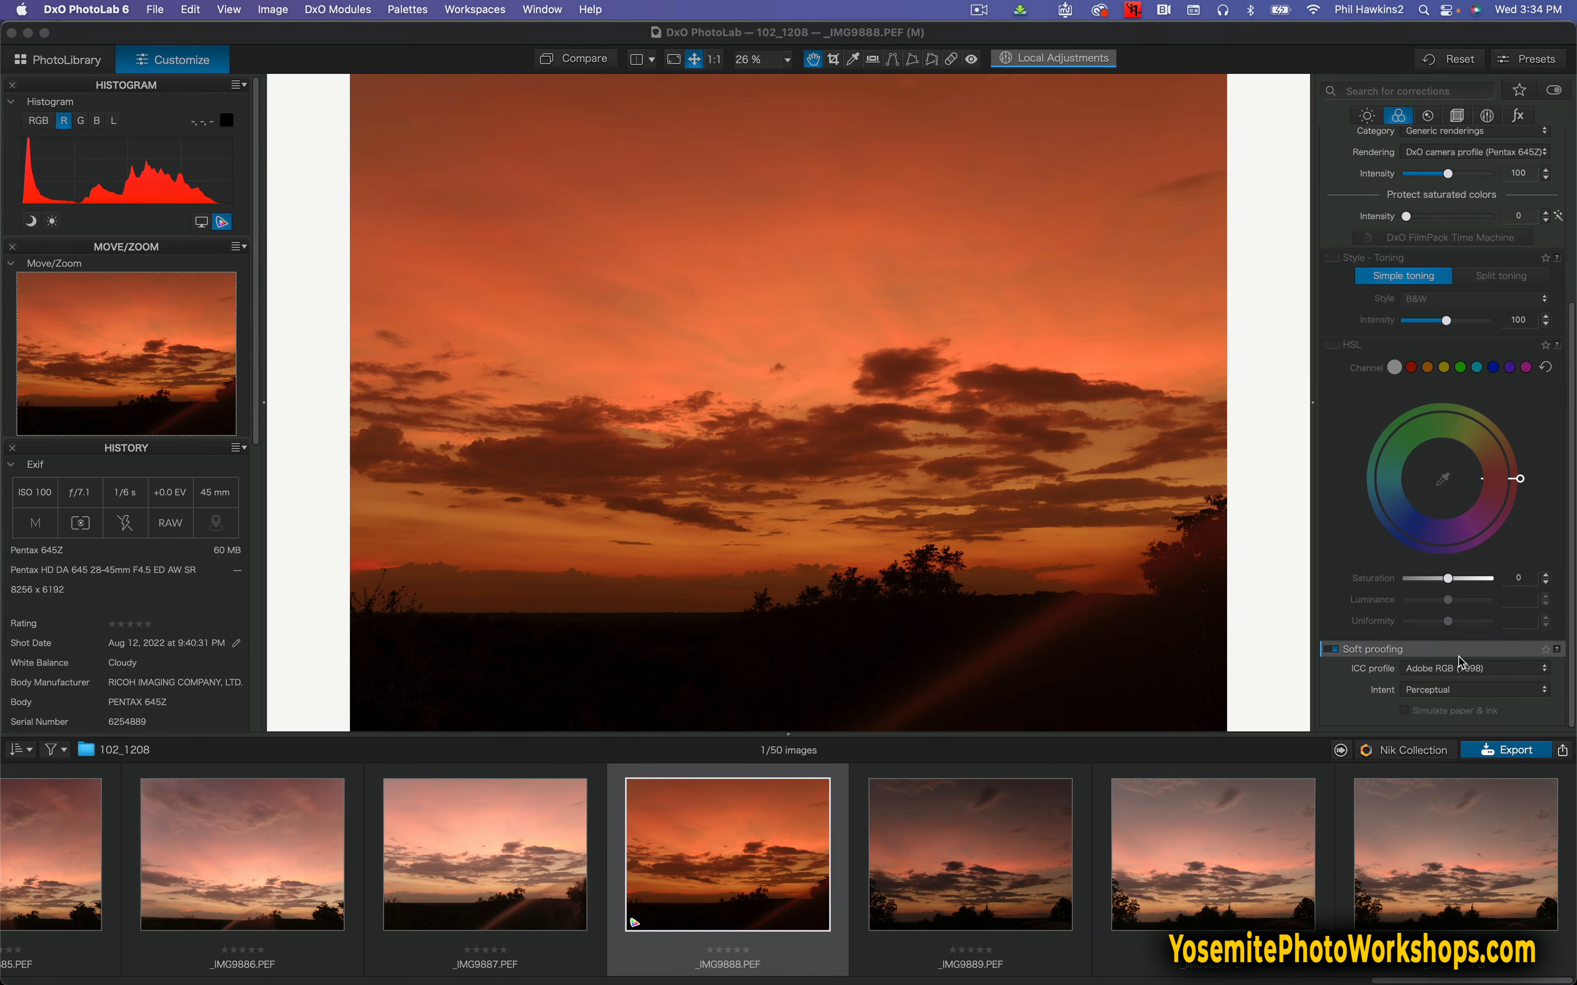
Step: Open the soft-proofing ICC profile choices and keep Adobe RGB (1998) selected
click(1458, 657)
click(1495, 668)
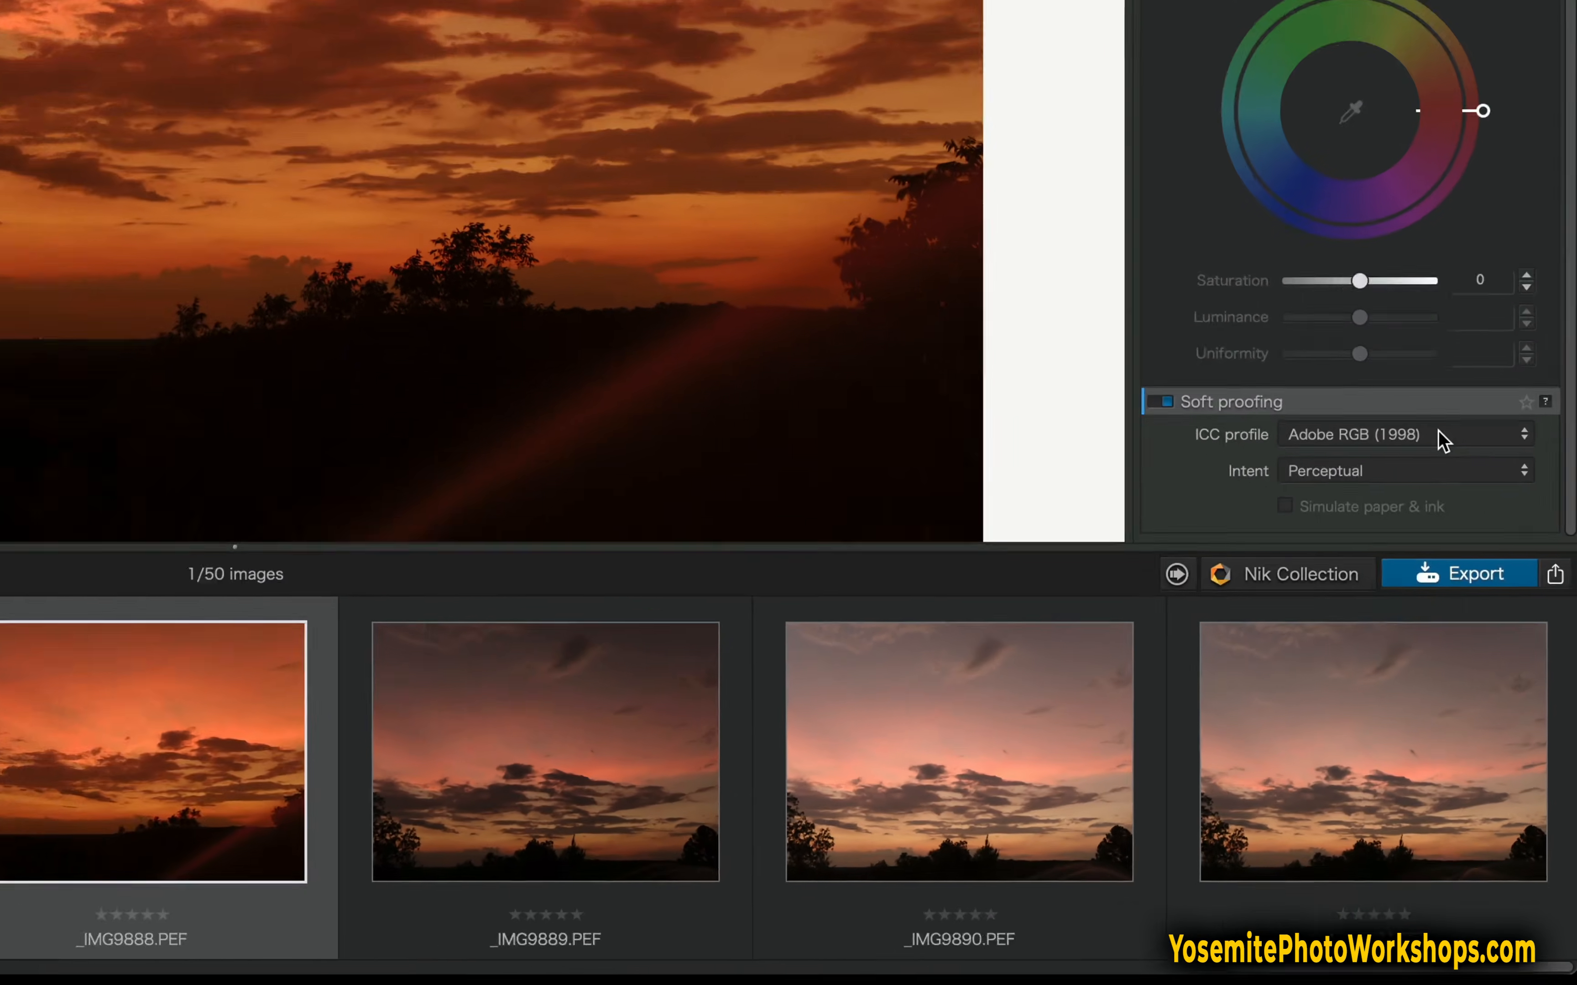
click(1495, 668)
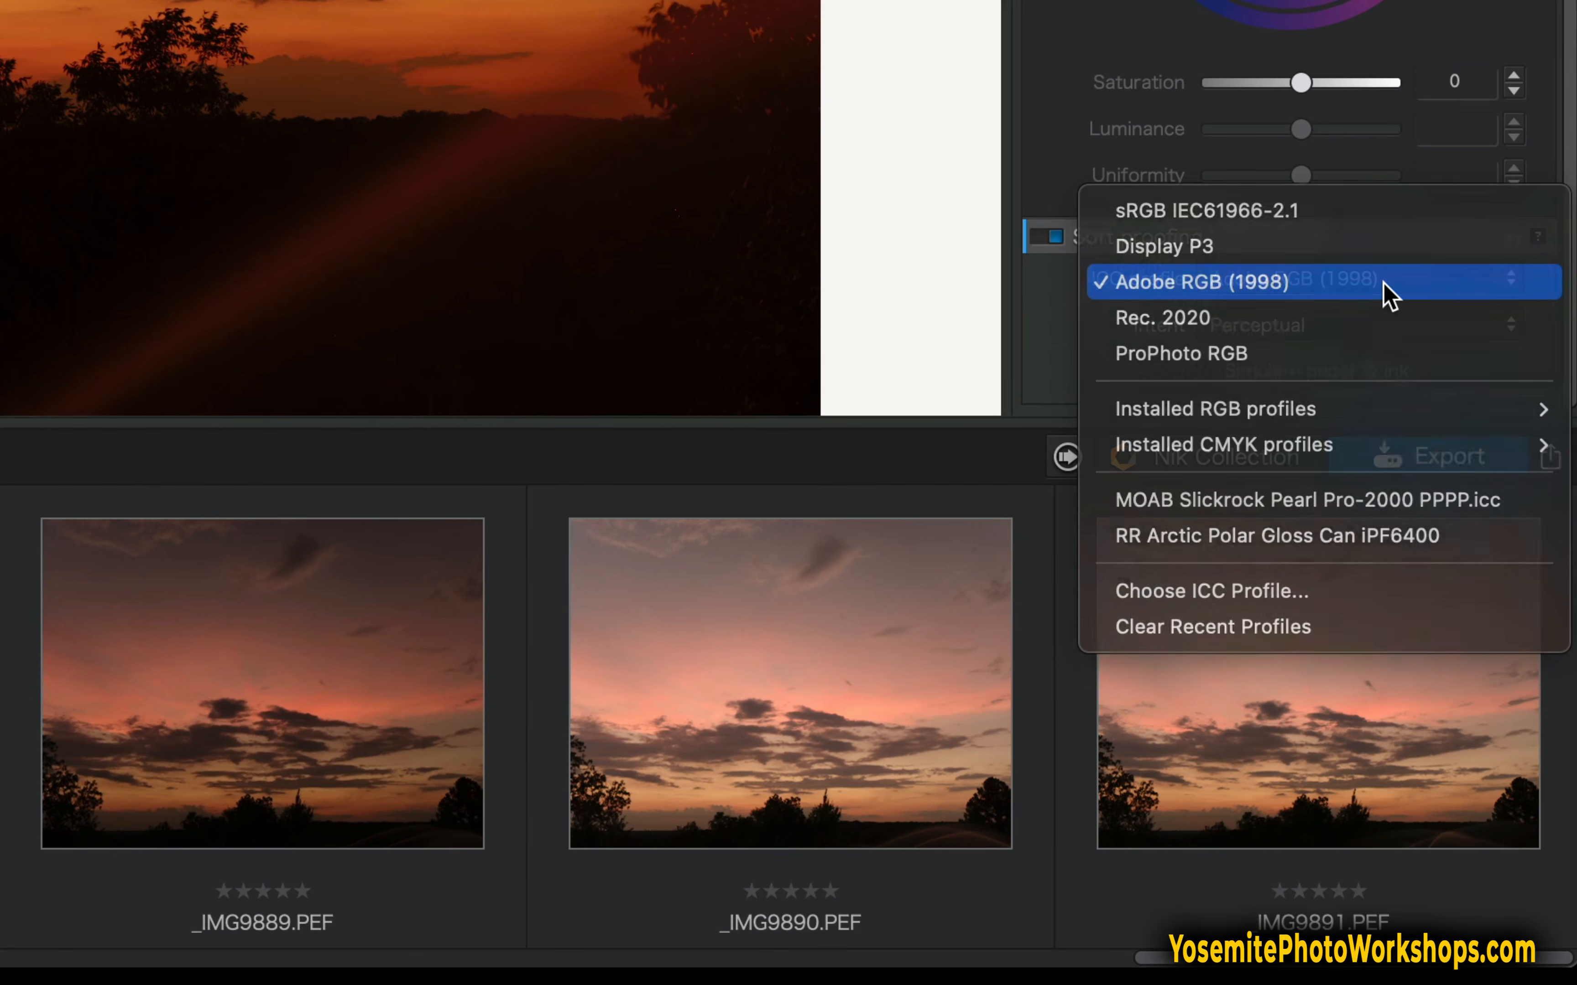
click(1383, 283)
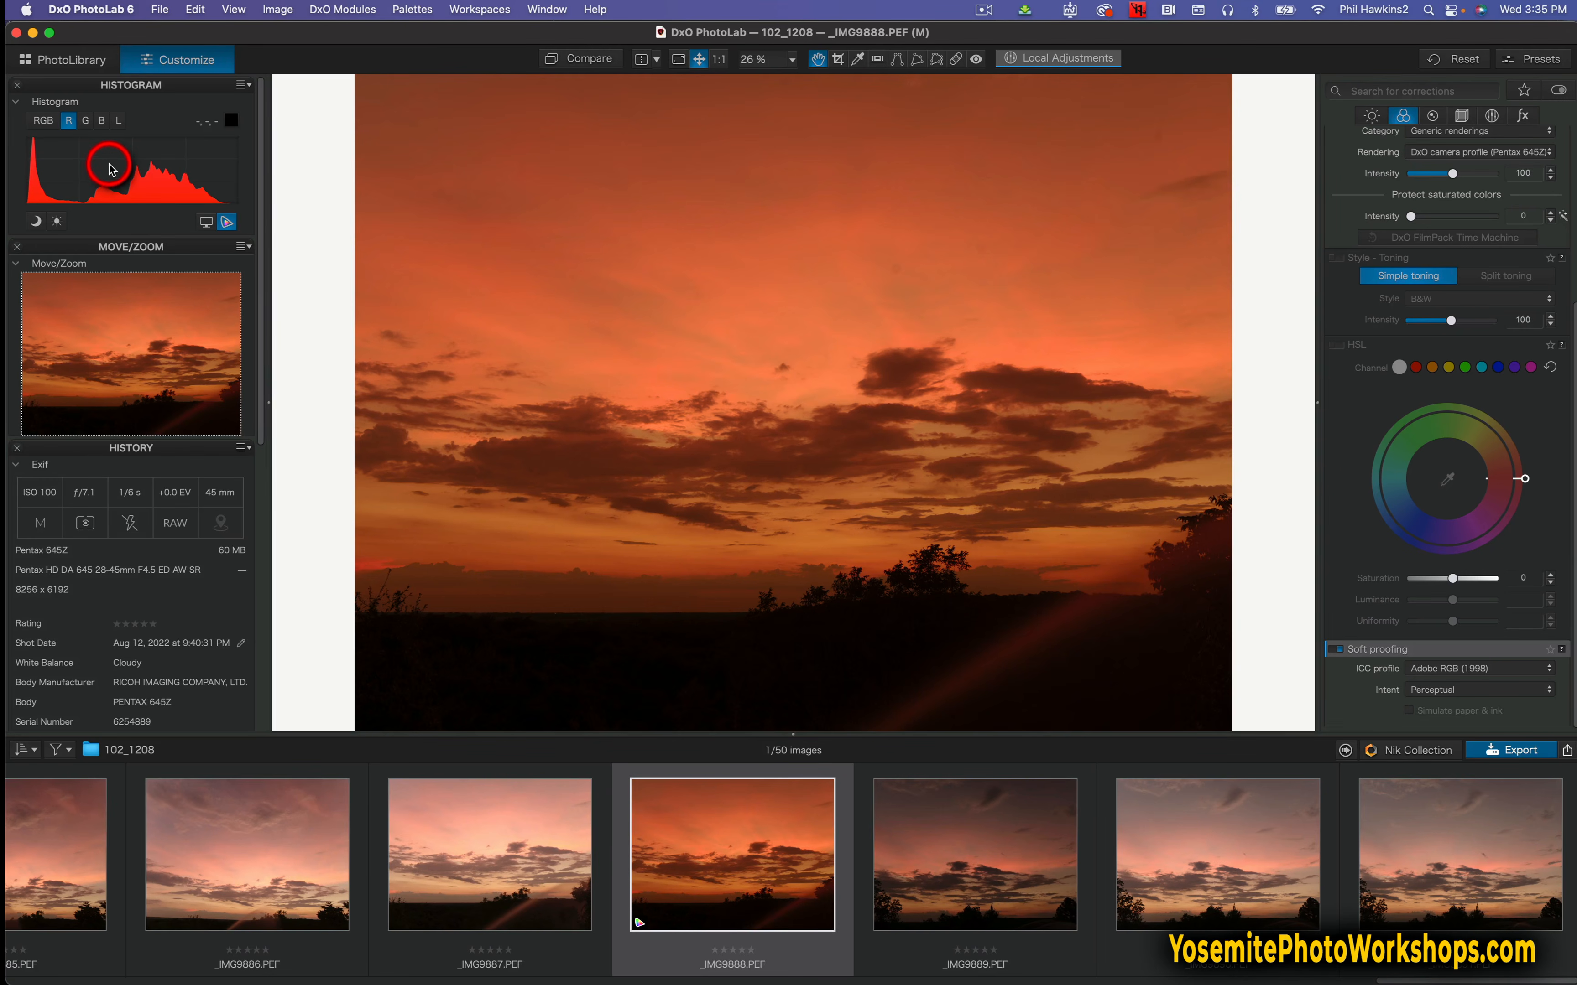
Step: Soft proof the sunset photo with the sRGB IEC61966-2.1 profile, and switch the ICC profile to ProPhoto RGB
click(1523, 666)
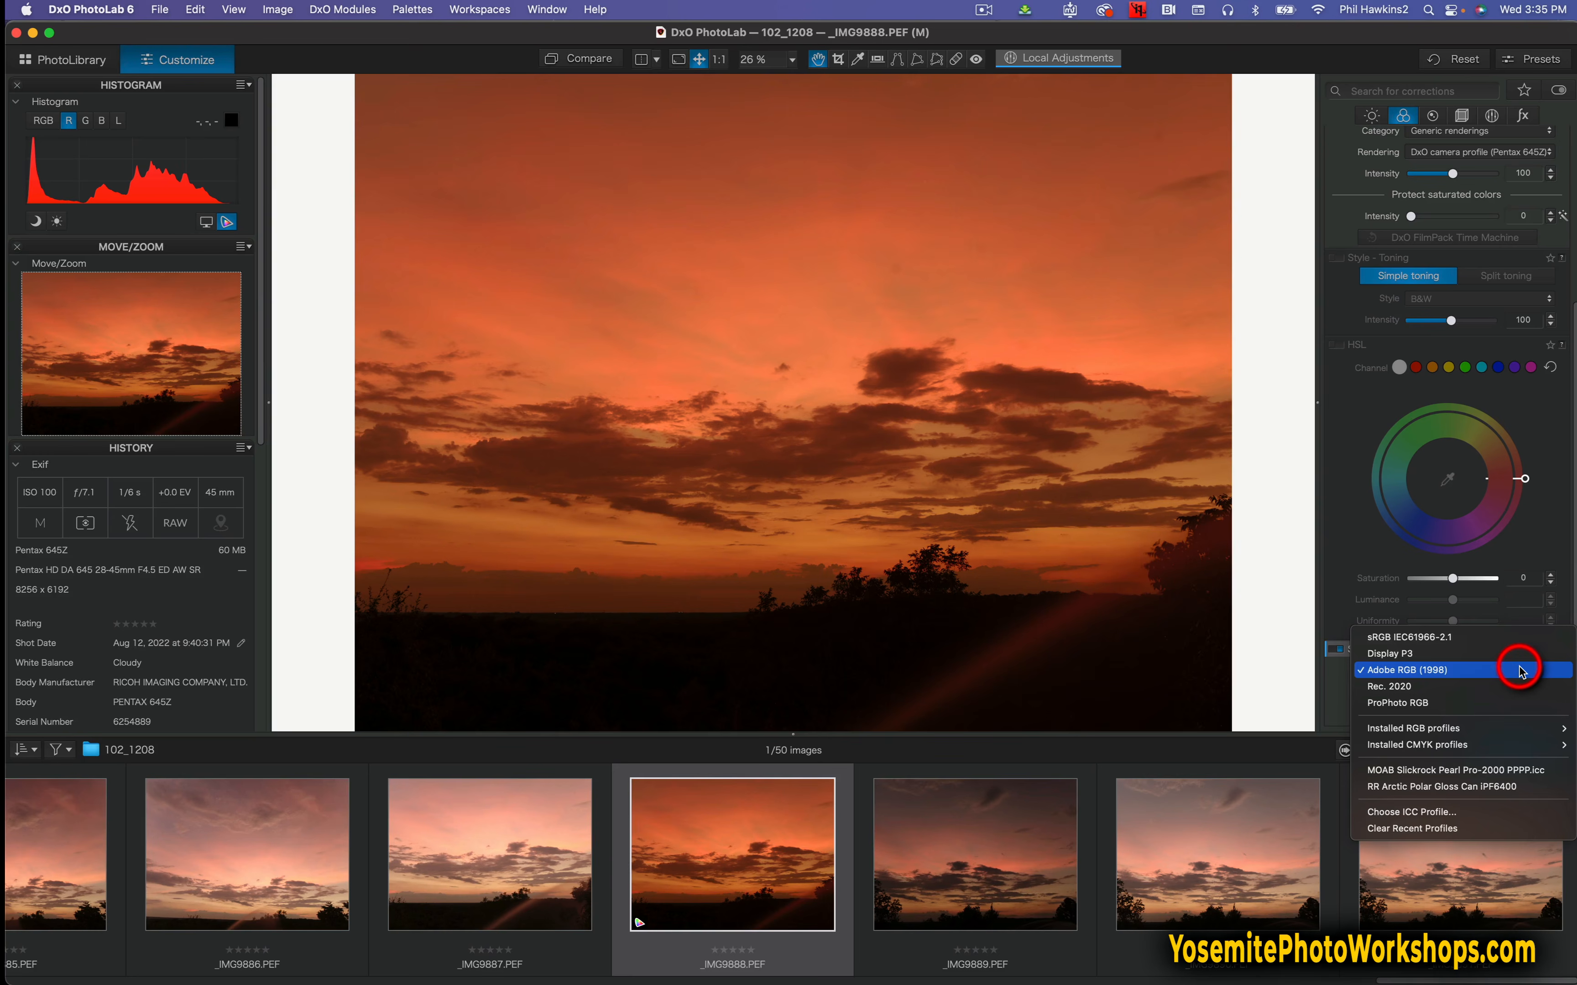
click(1513, 637)
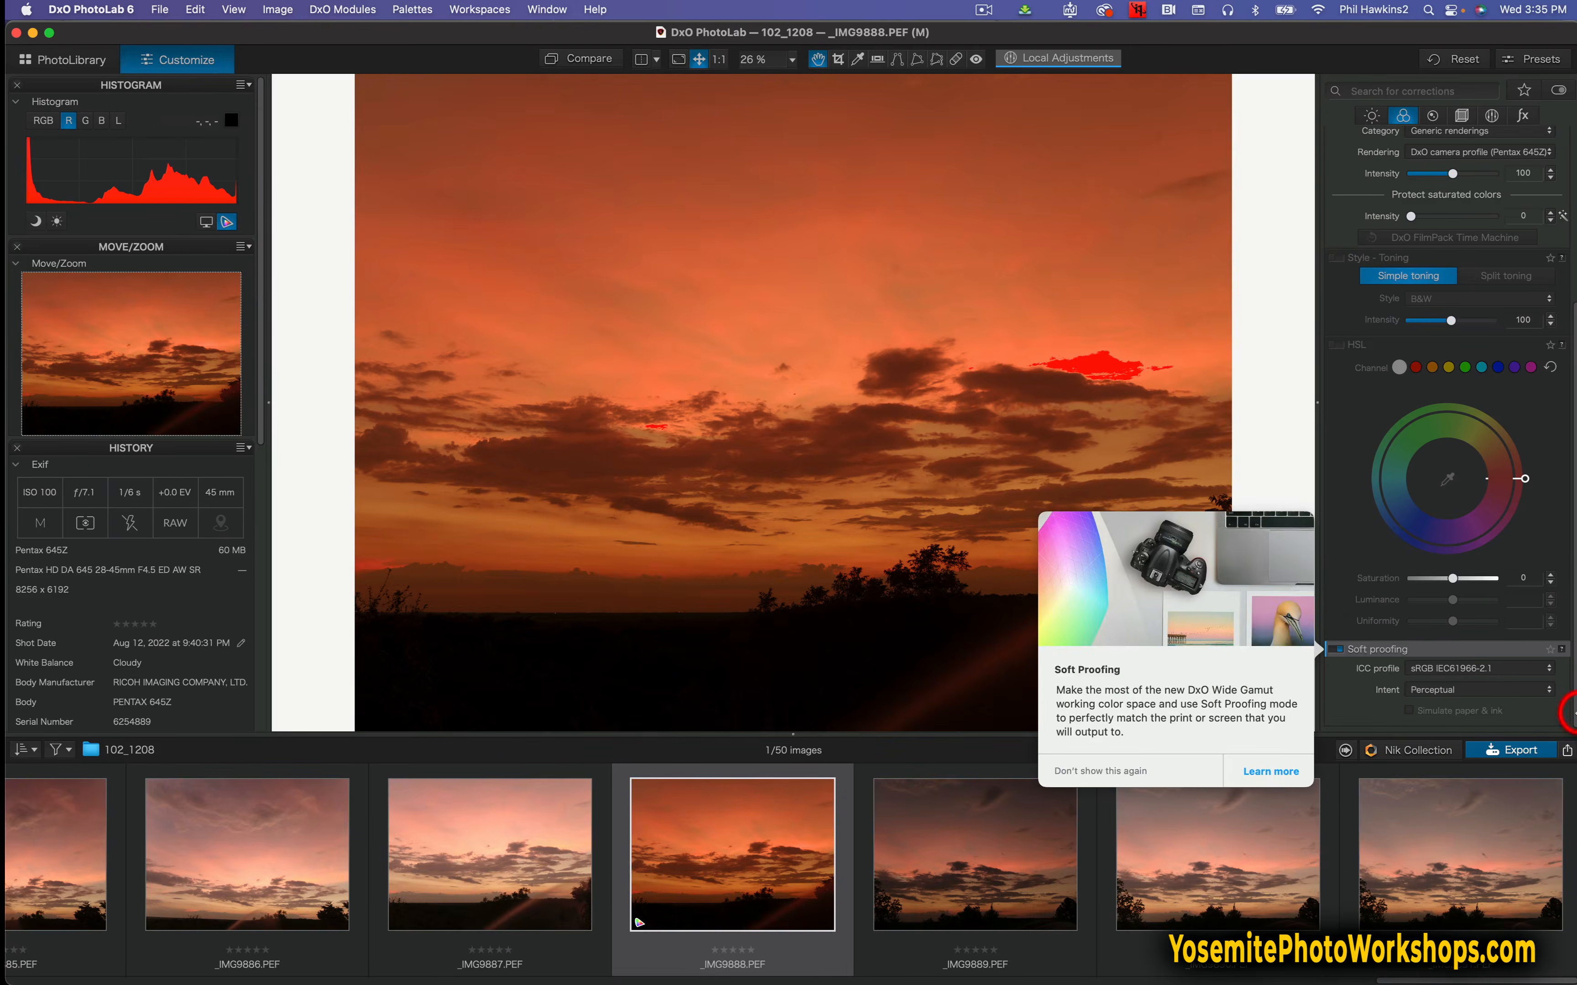
click(1541, 671)
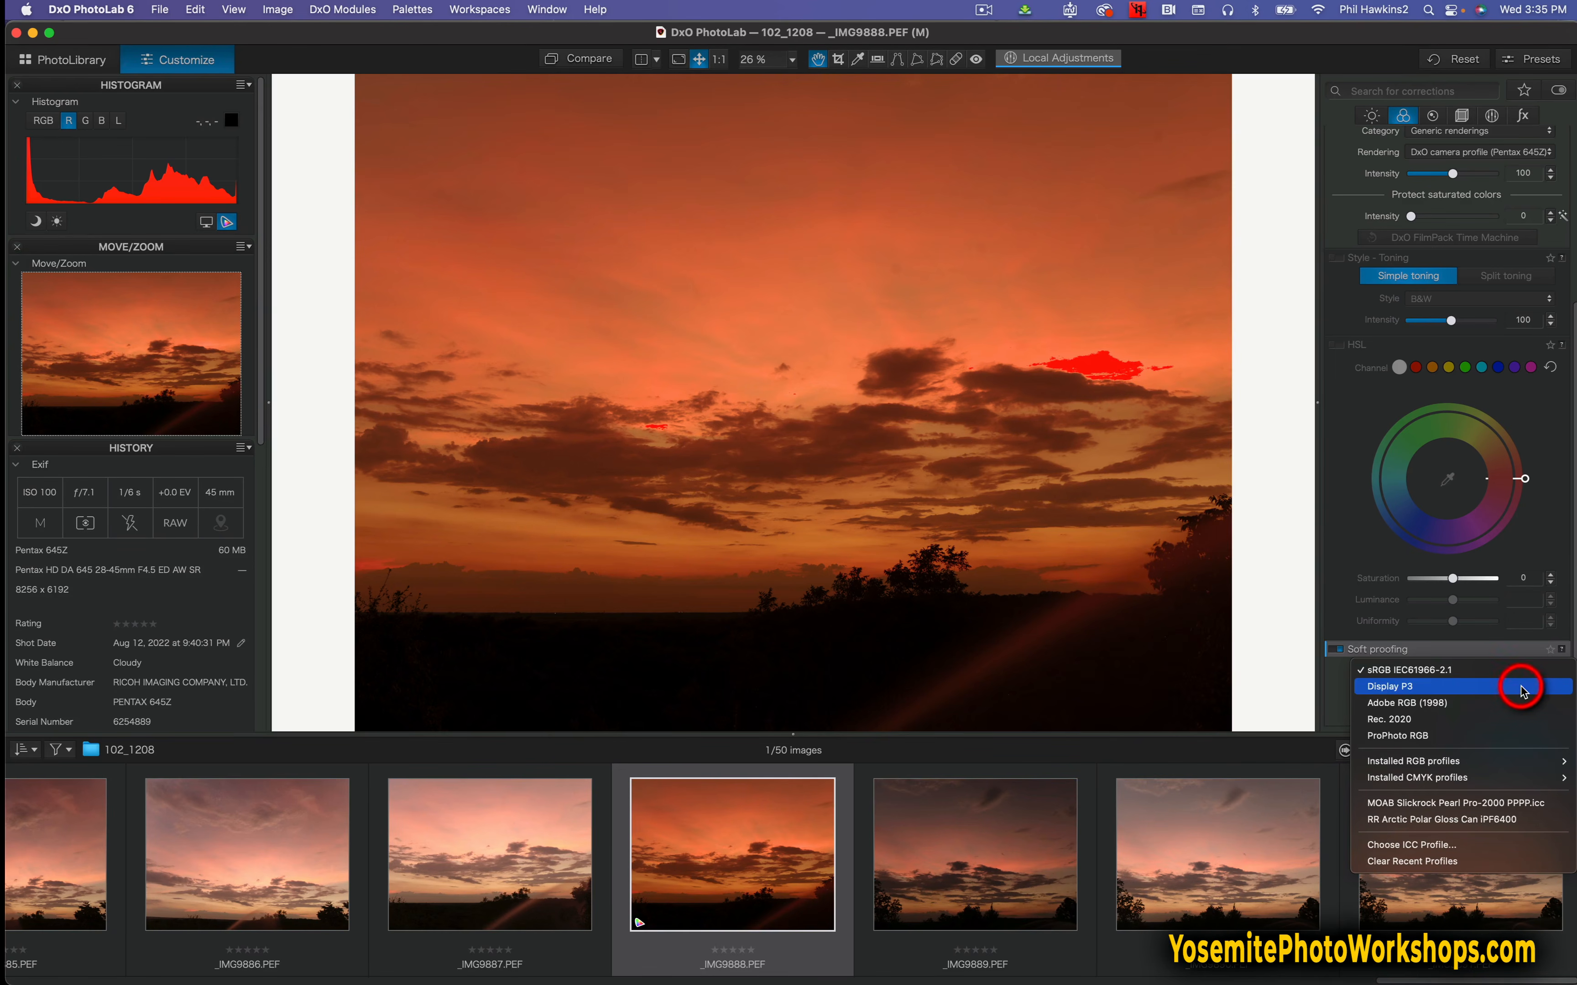
click(1510, 738)
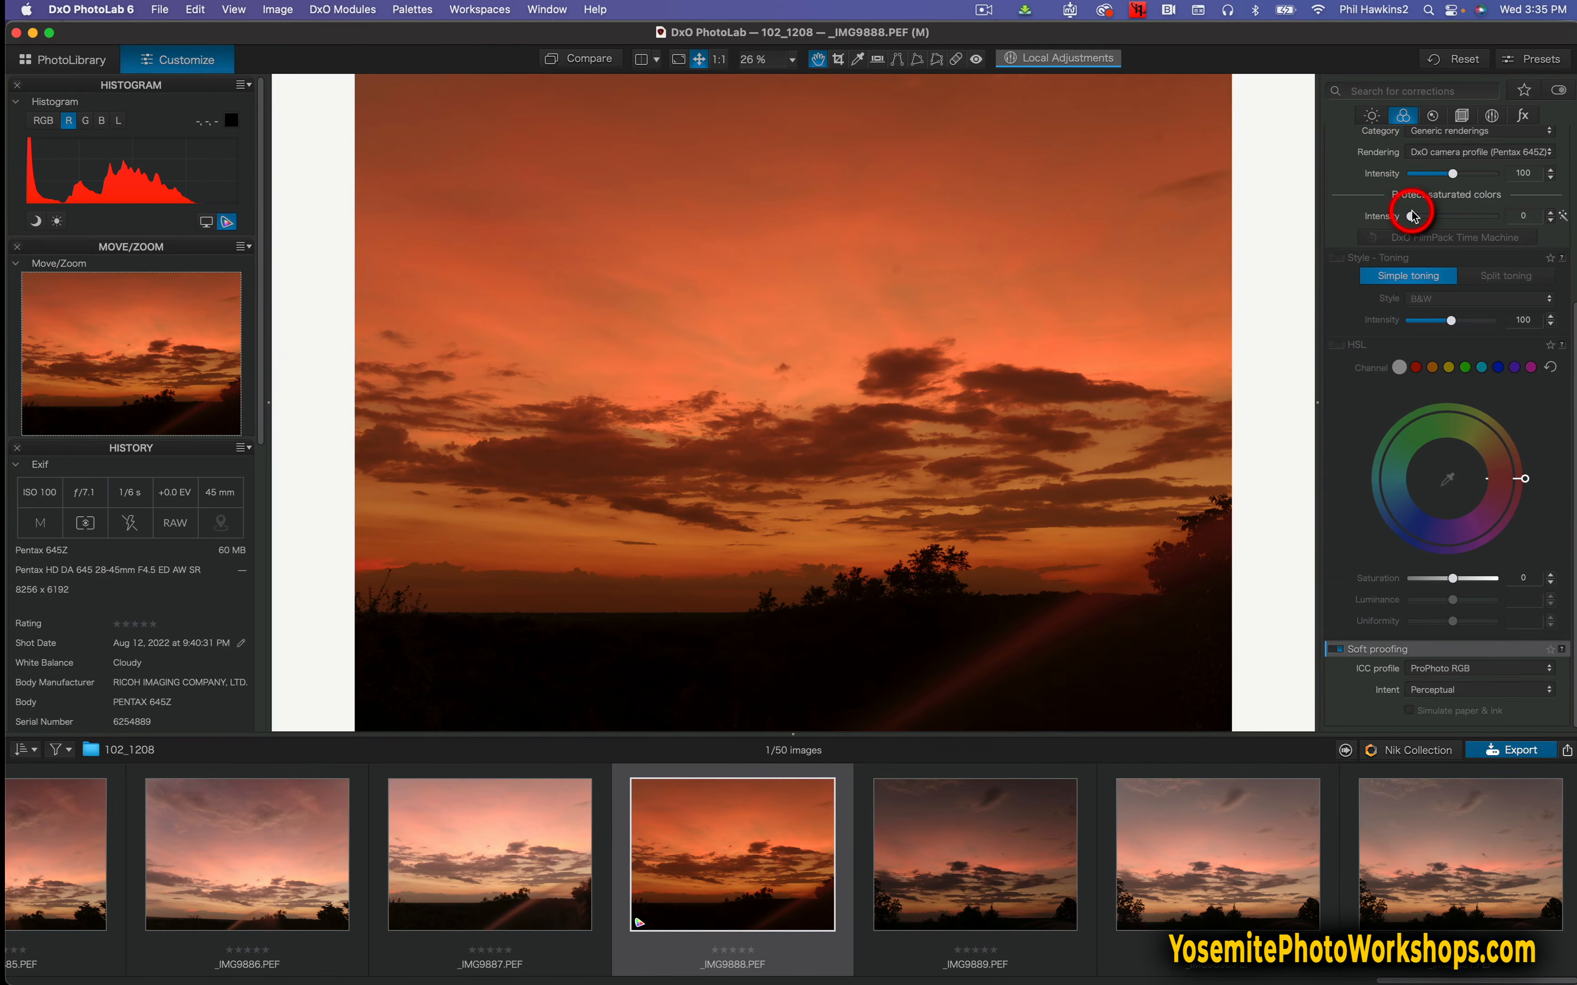
Step: In the color accentuation settings, raise Vibrancy to 92, try Saturation at 97 and bring Saturation back to 0
scroll(1412, 217, up, 5)
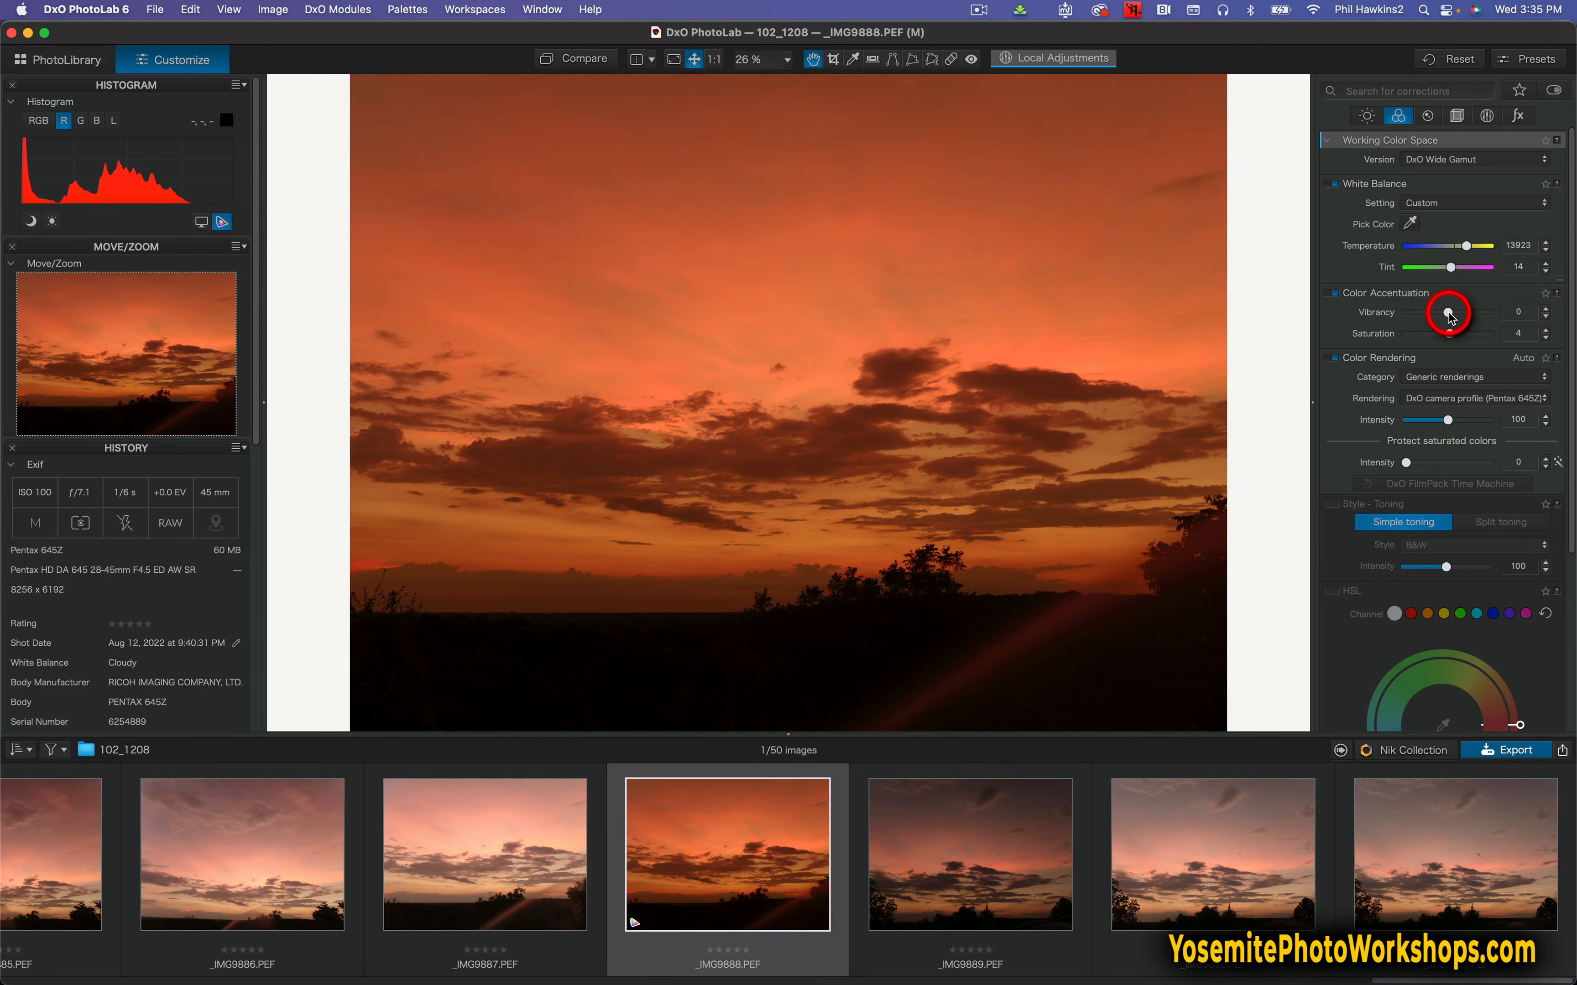
drag(1447, 314, 1490, 318)
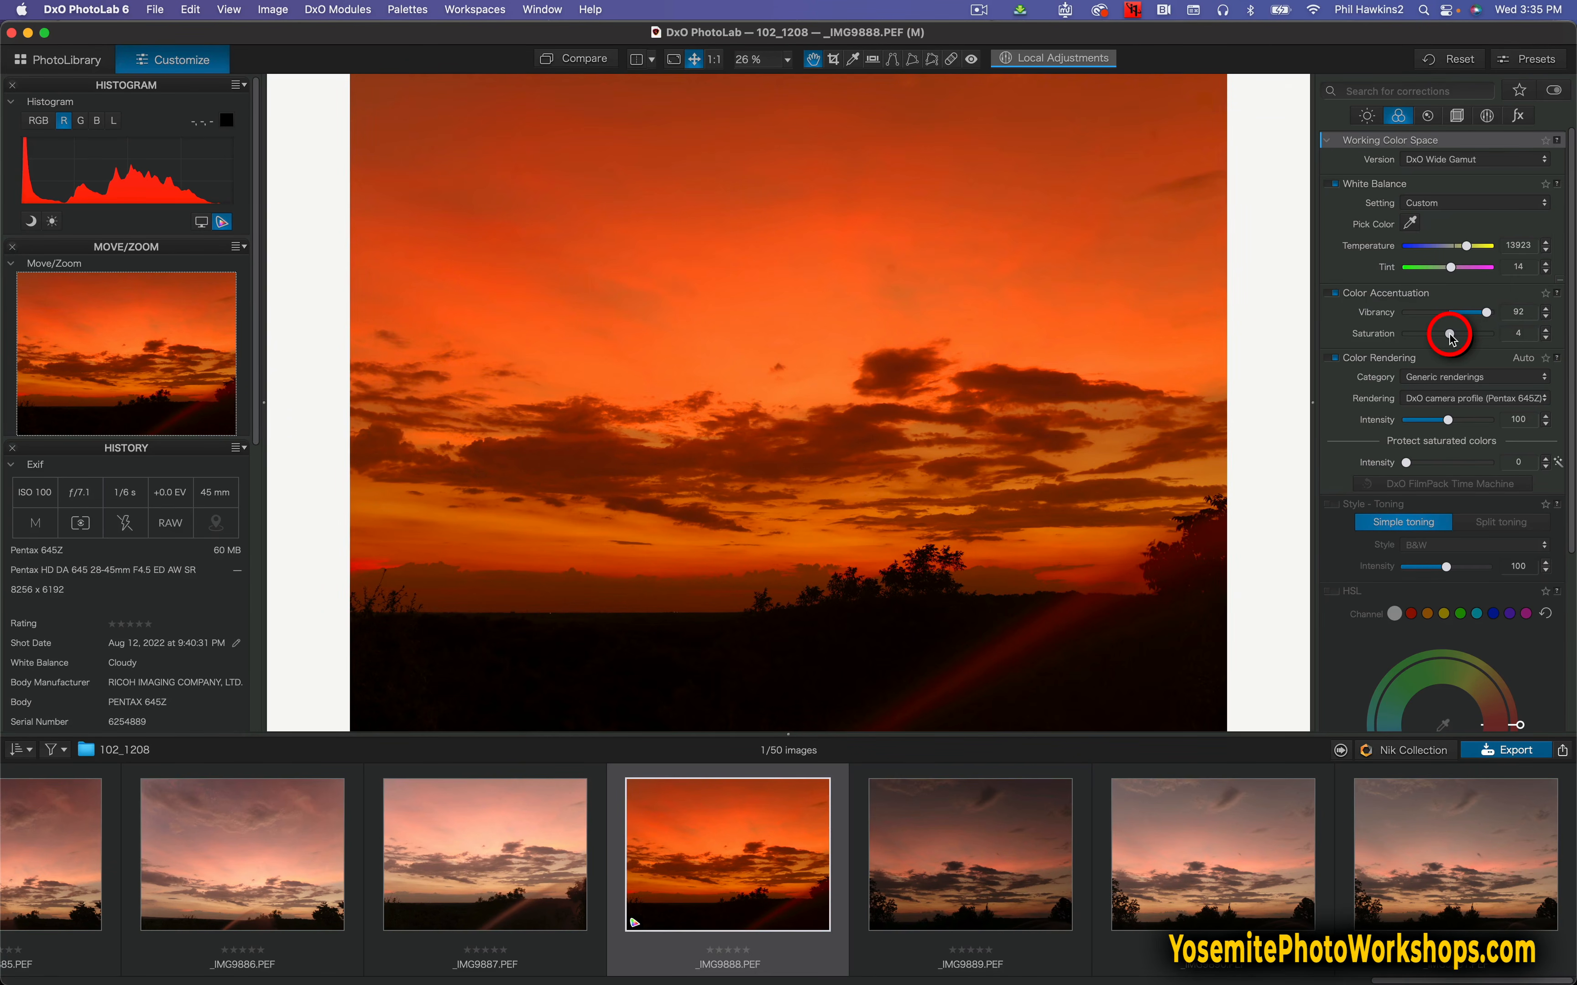
drag(1452, 338, 1492, 338)
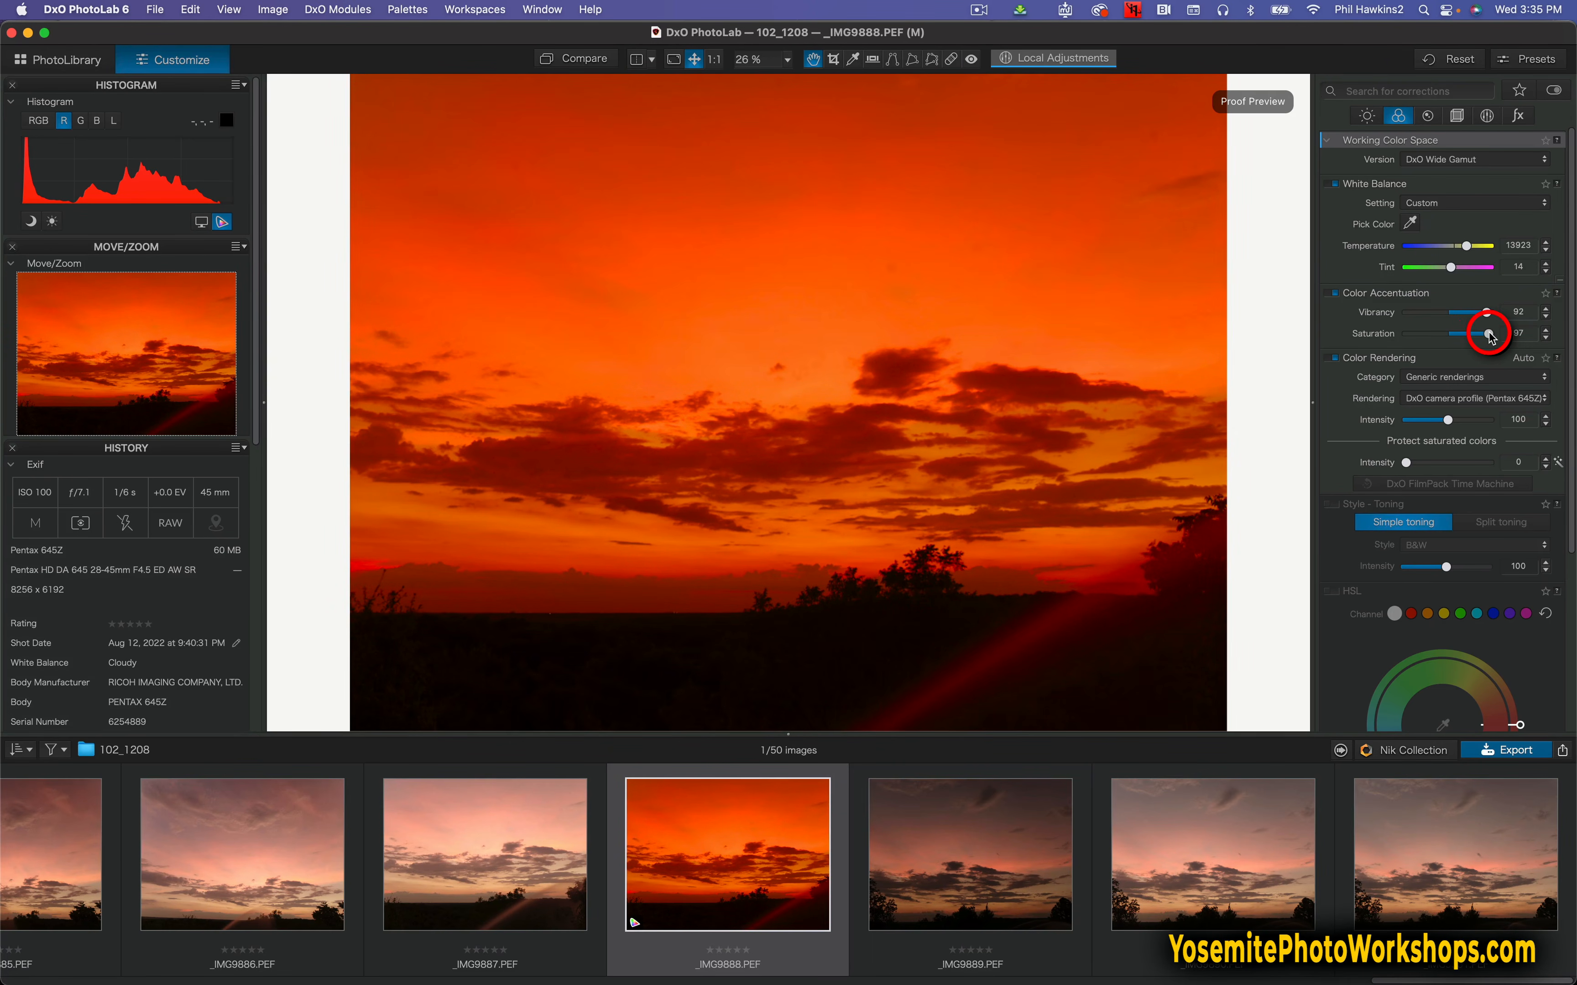
drag(1491, 336, 1492, 337)
drag(1491, 336, 1449, 336)
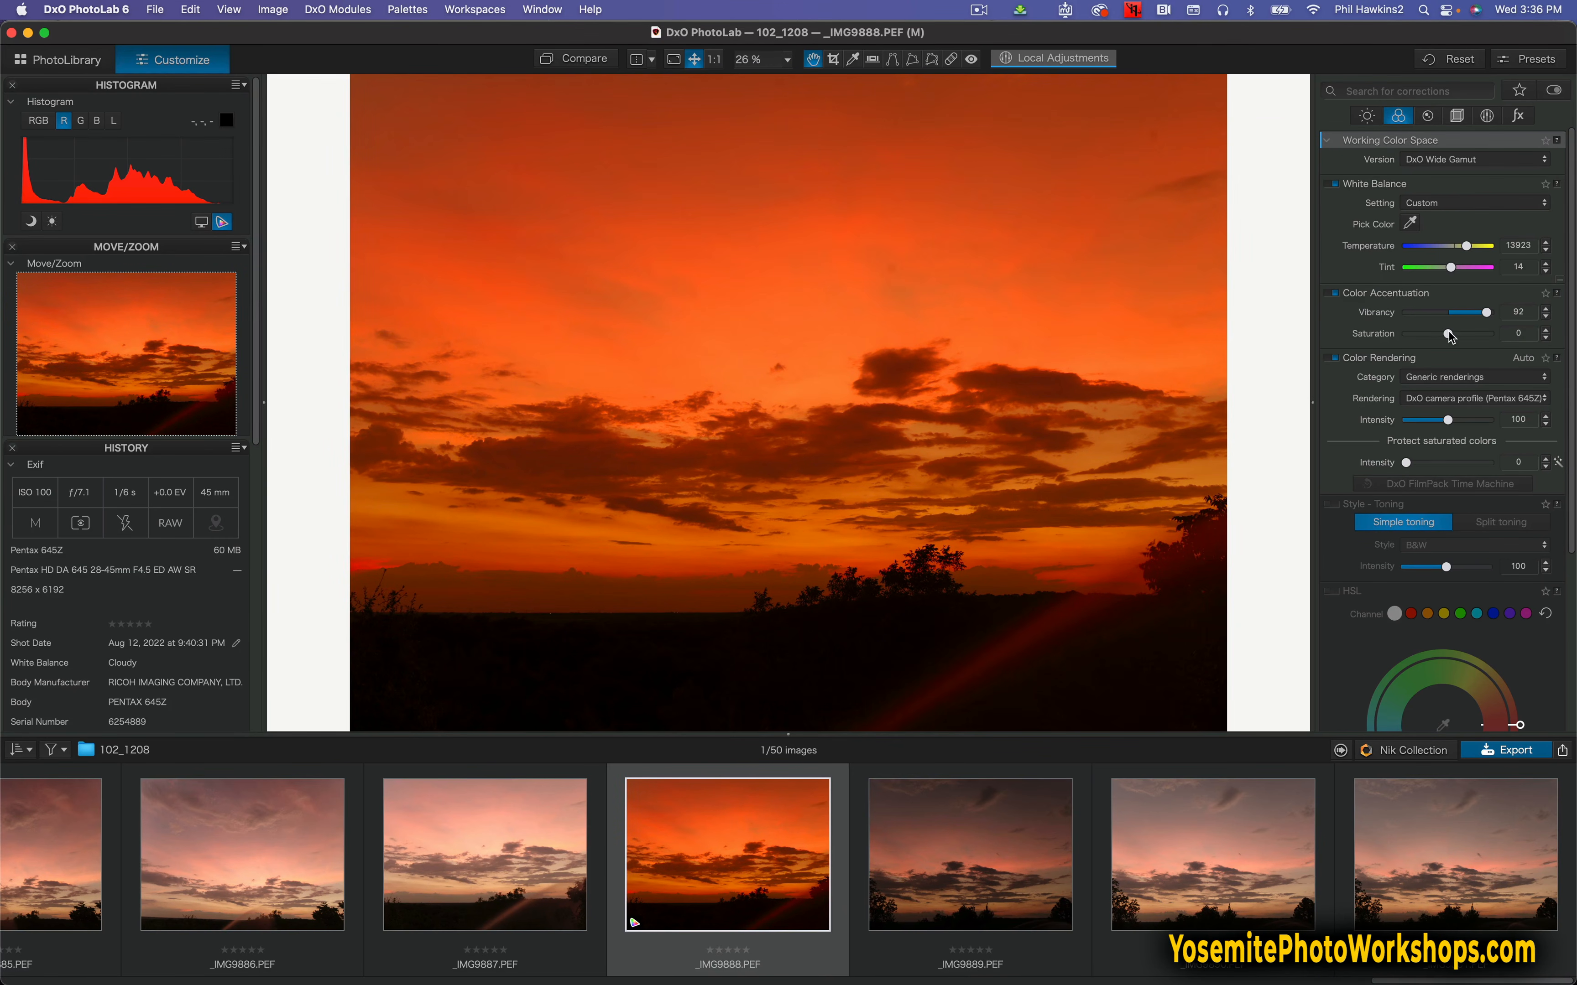
Step: Soft proof the photo with the MOAB Slickrock Pearl Pro-2000 PPPP.icc paper profile, and return the ICC profile to ProPhoto RGB
scroll(1450, 339, down, 6)
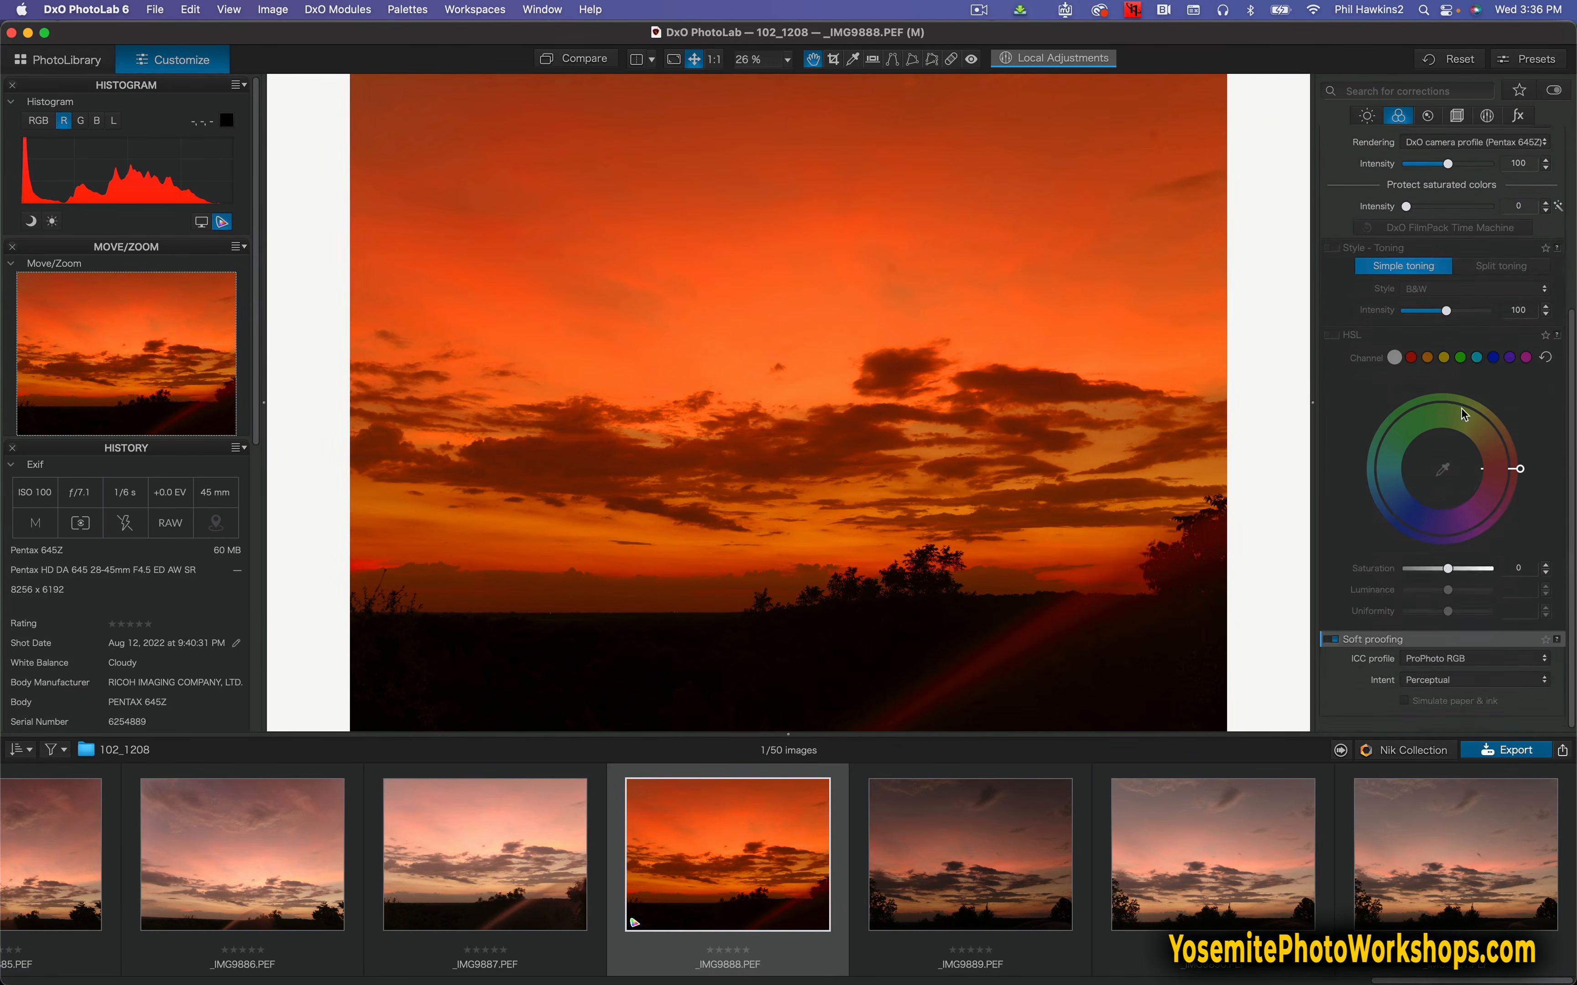
click(1464, 670)
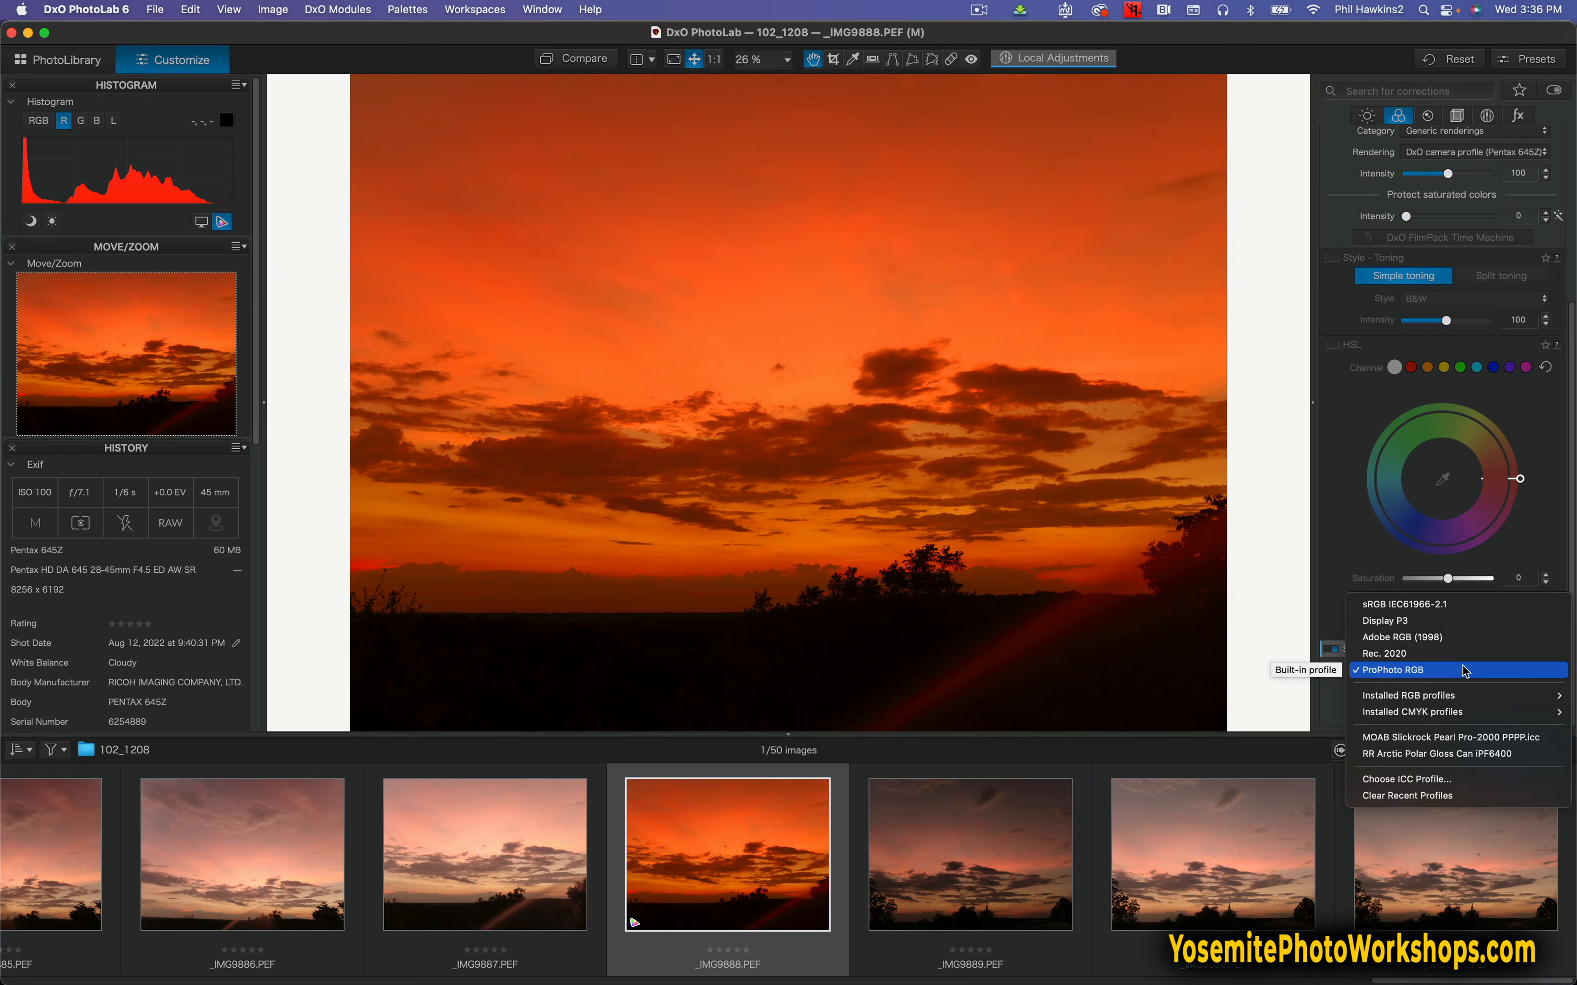
click(1474, 741)
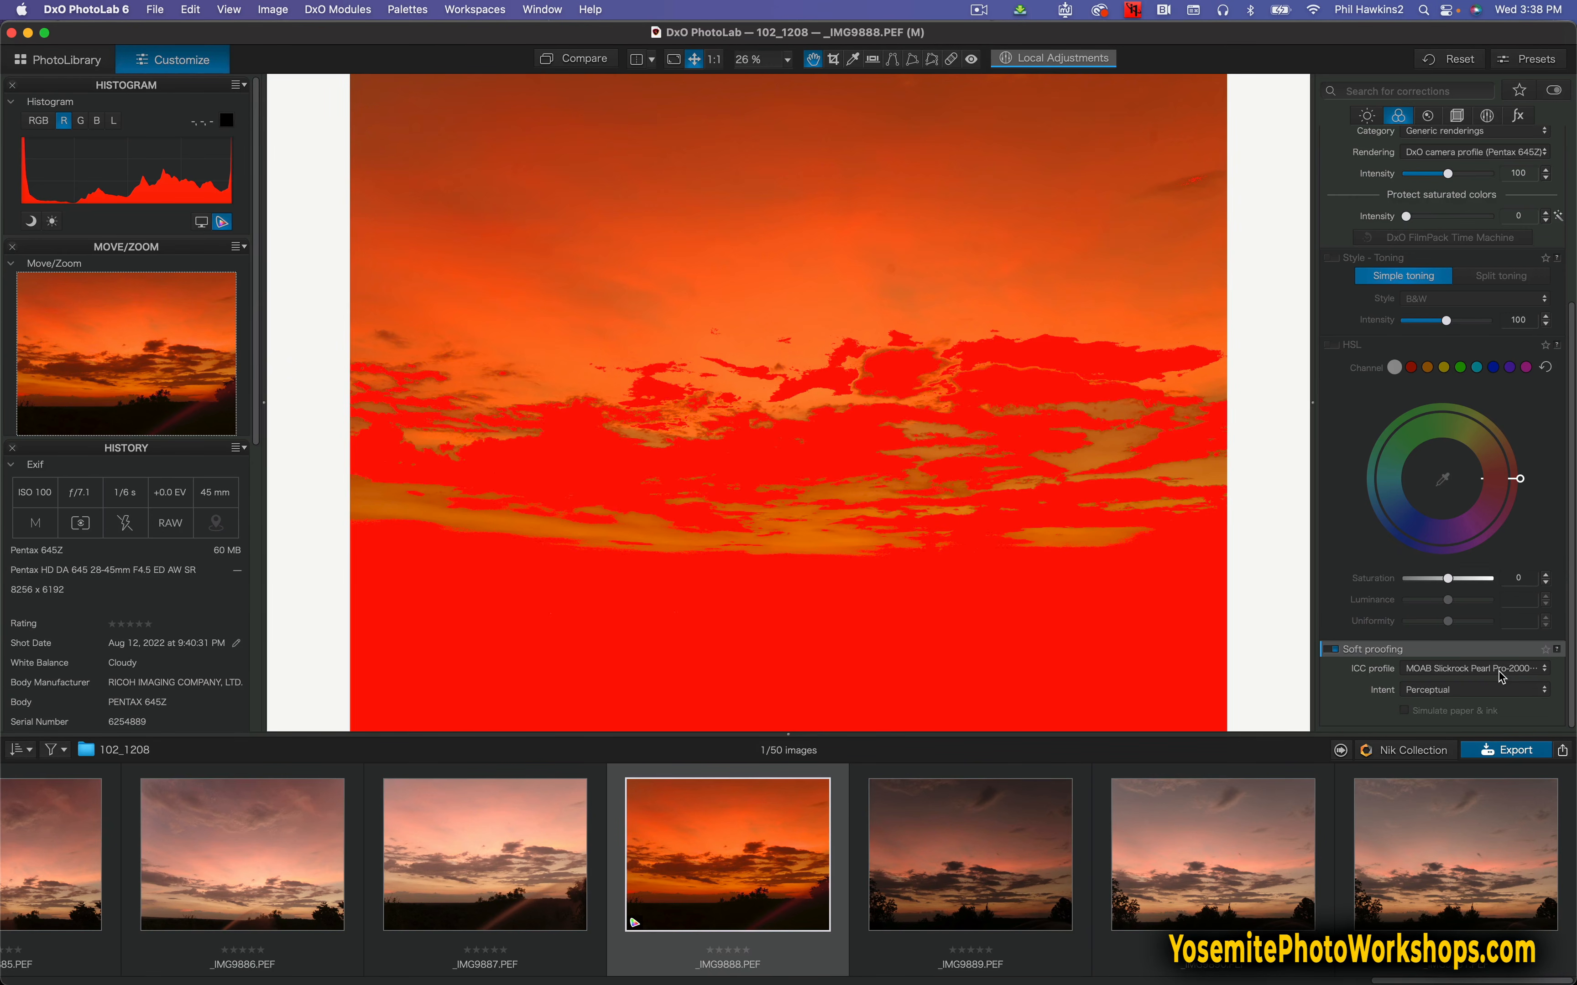
click(1500, 671)
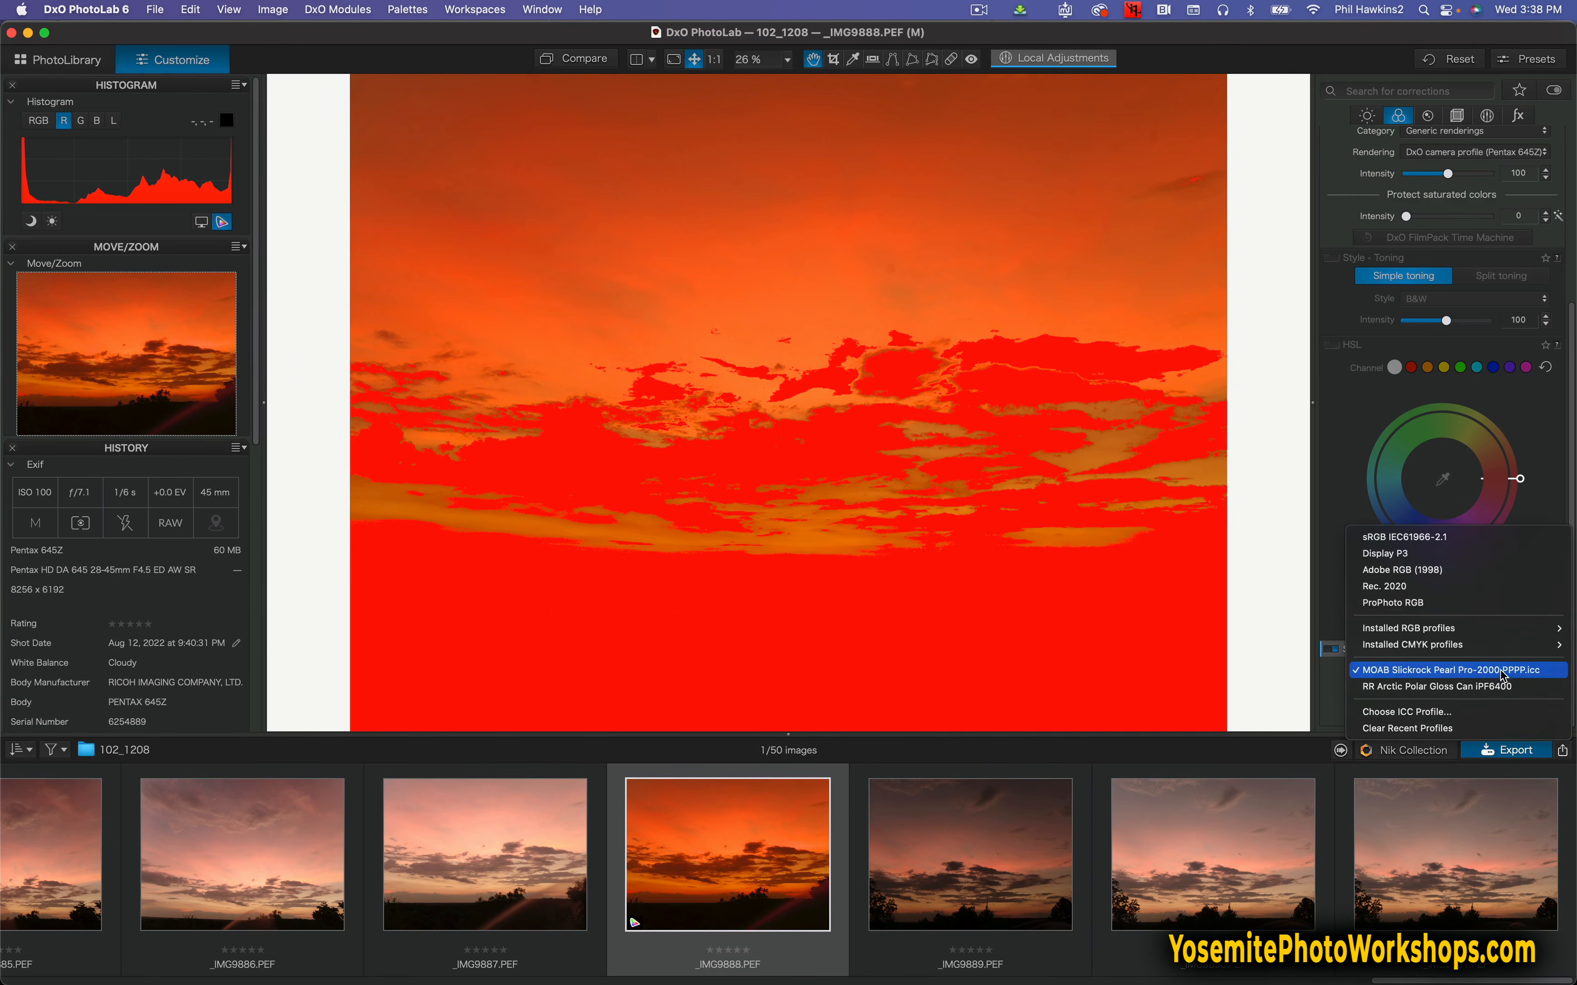
click(1497, 601)
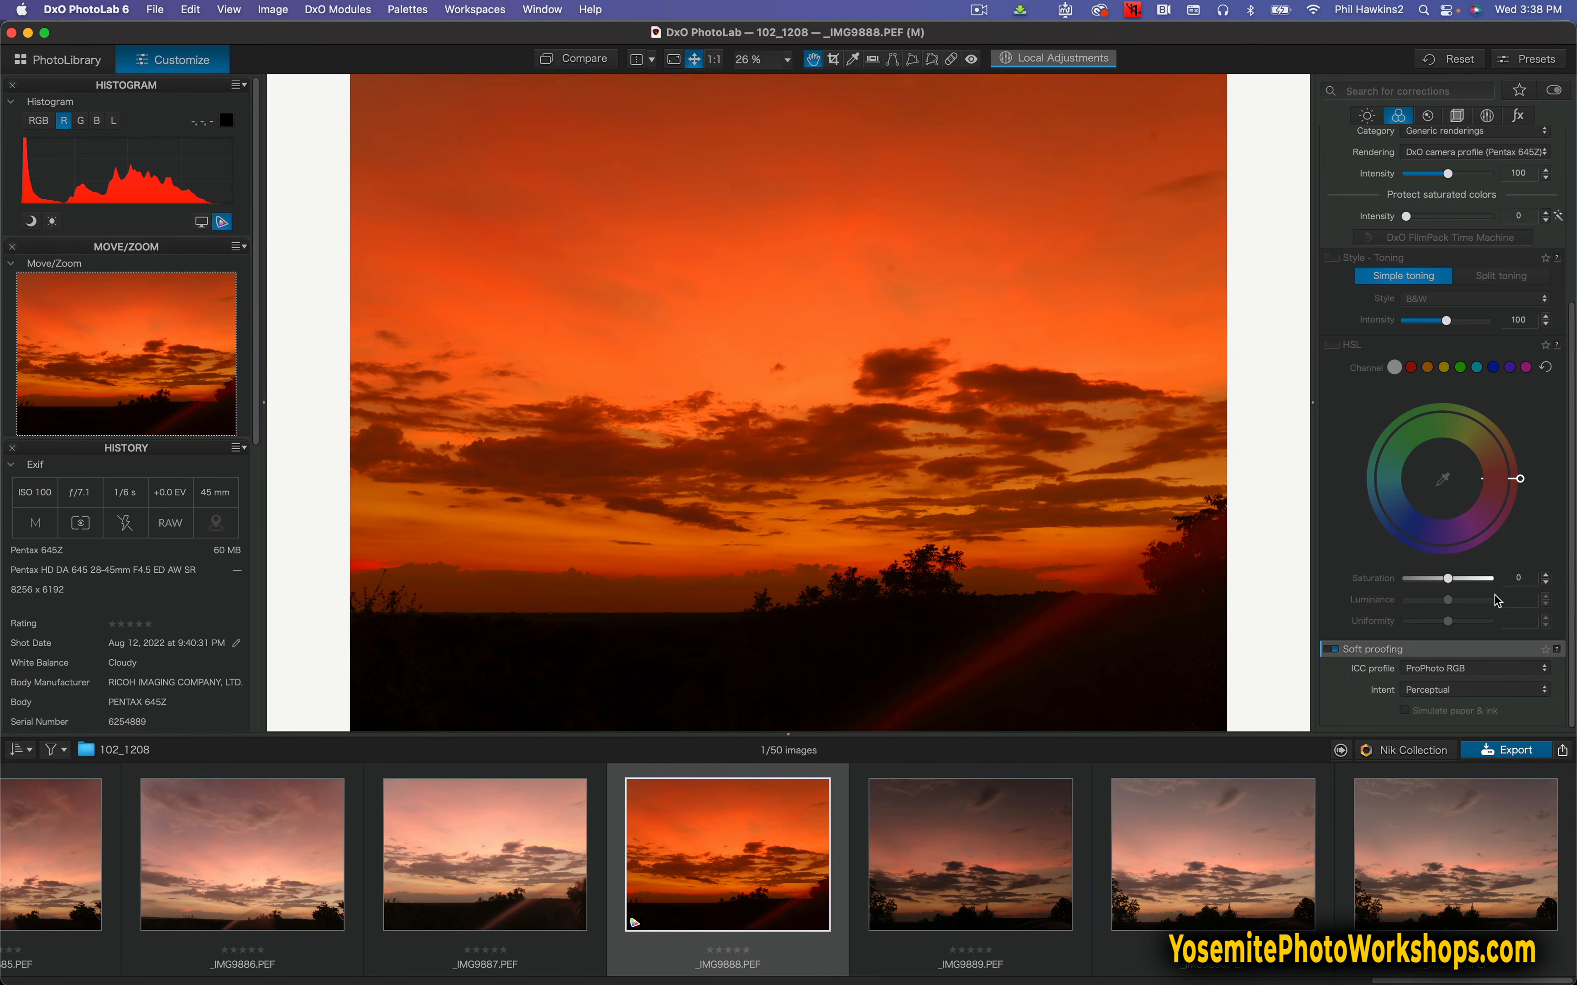
Step: Compare the saturated photo's soft proof in Adobe RGB (1998) and sRGB IEC61966-2.1
click(1492, 669)
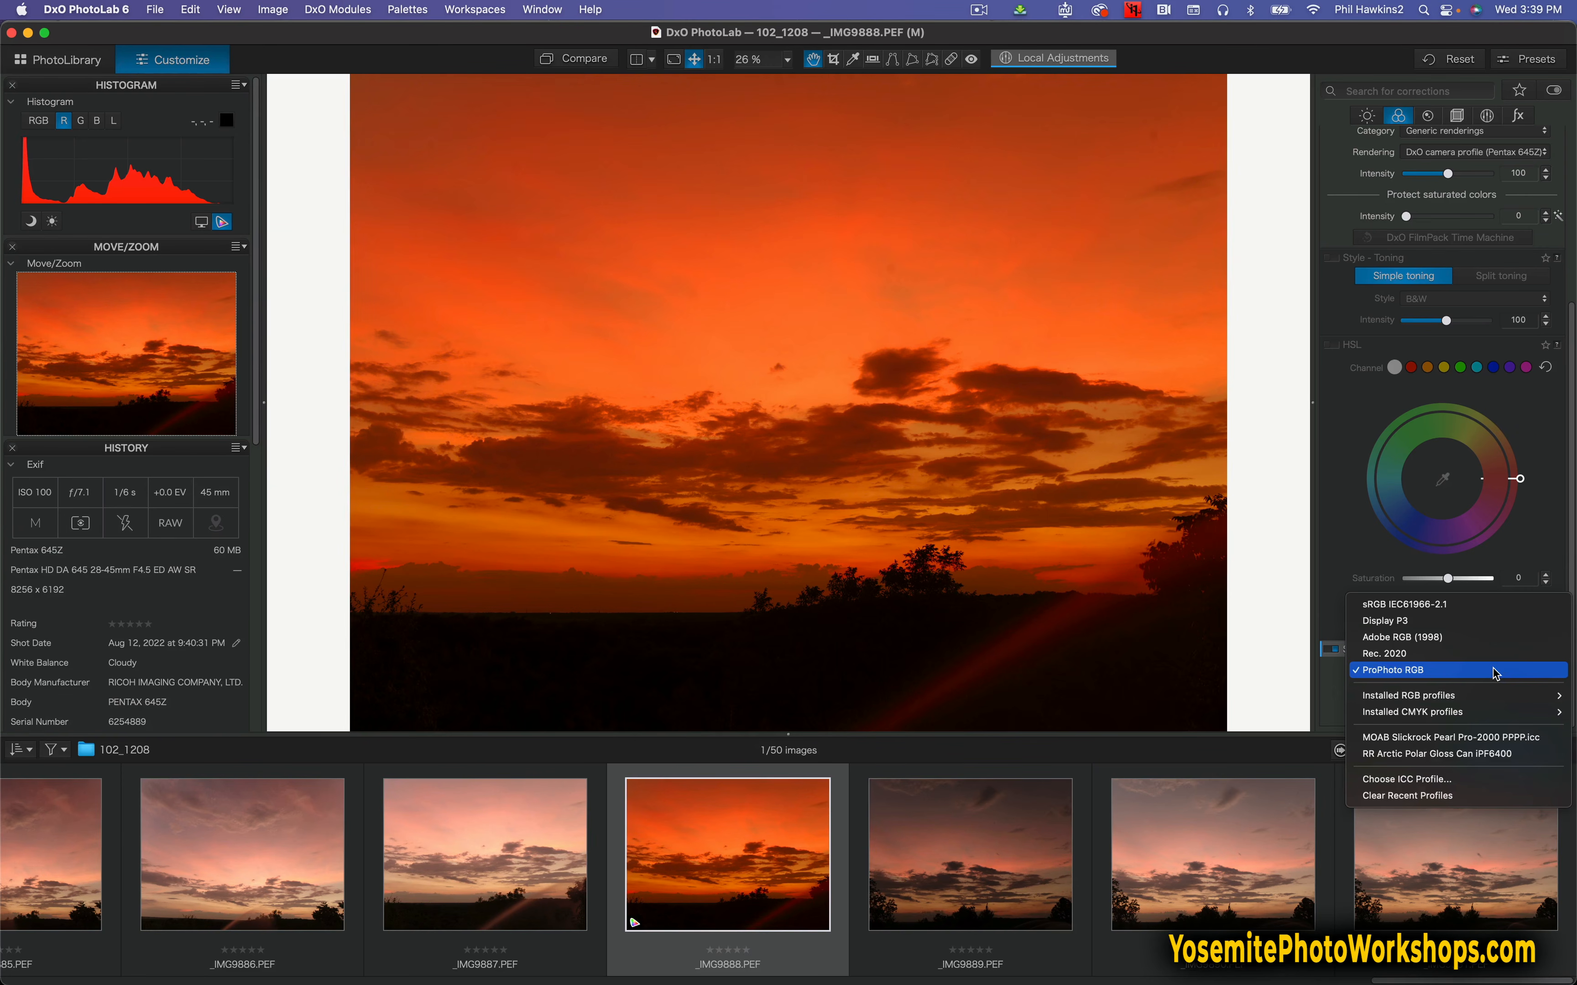
click(1491, 637)
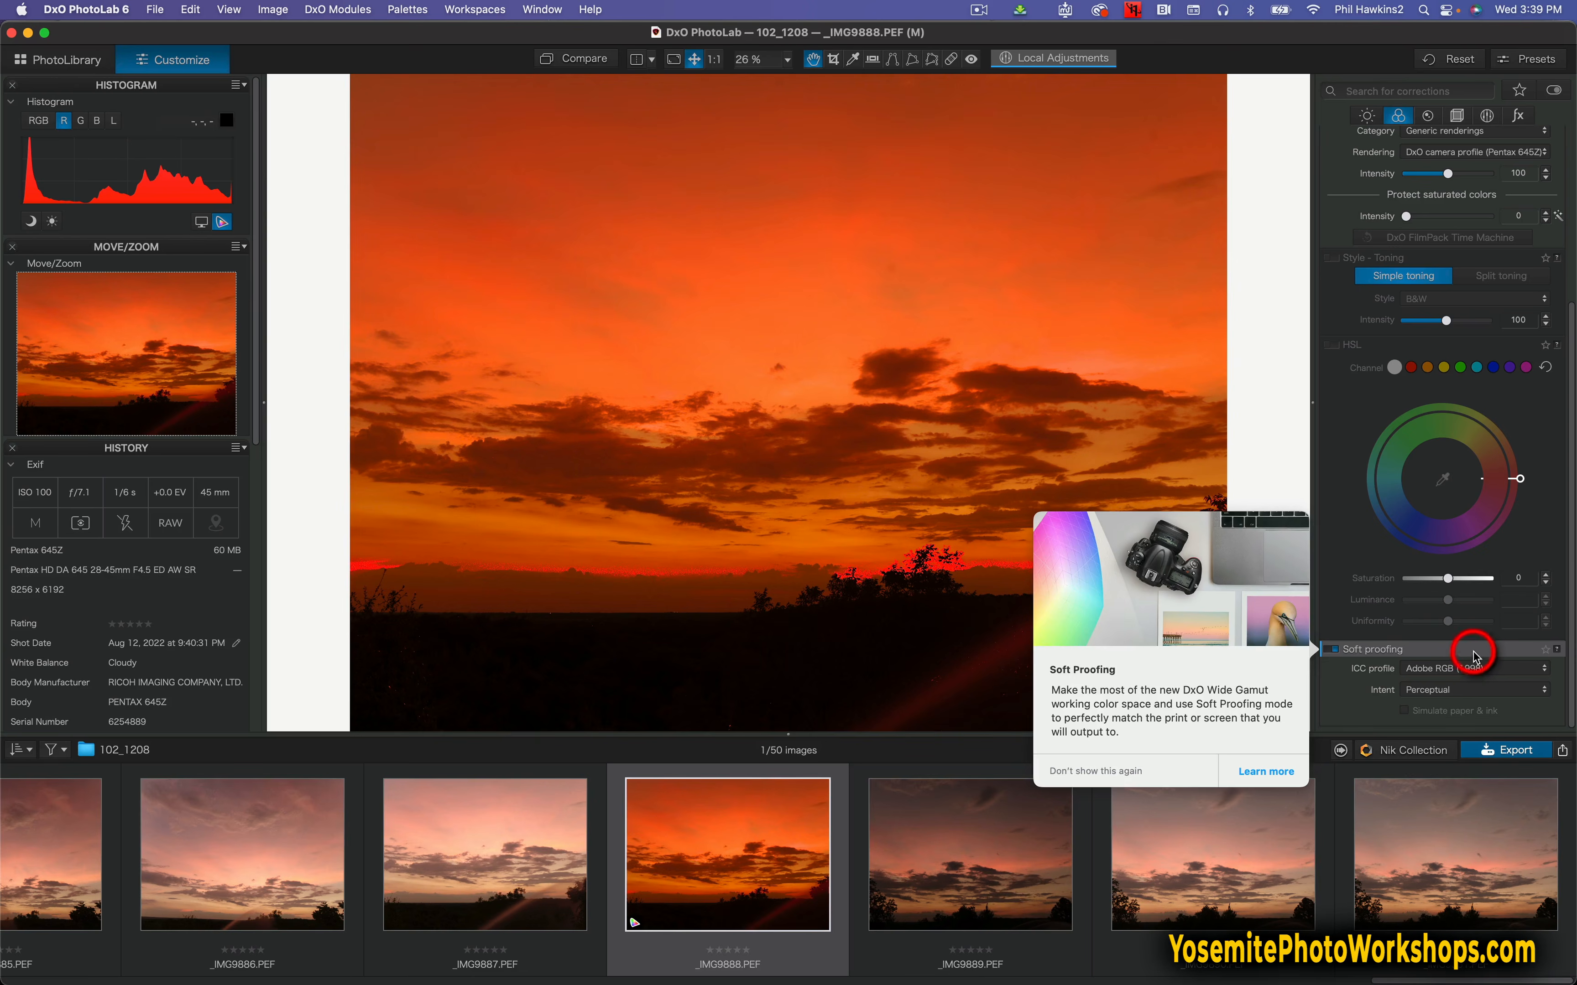
click(1469, 670)
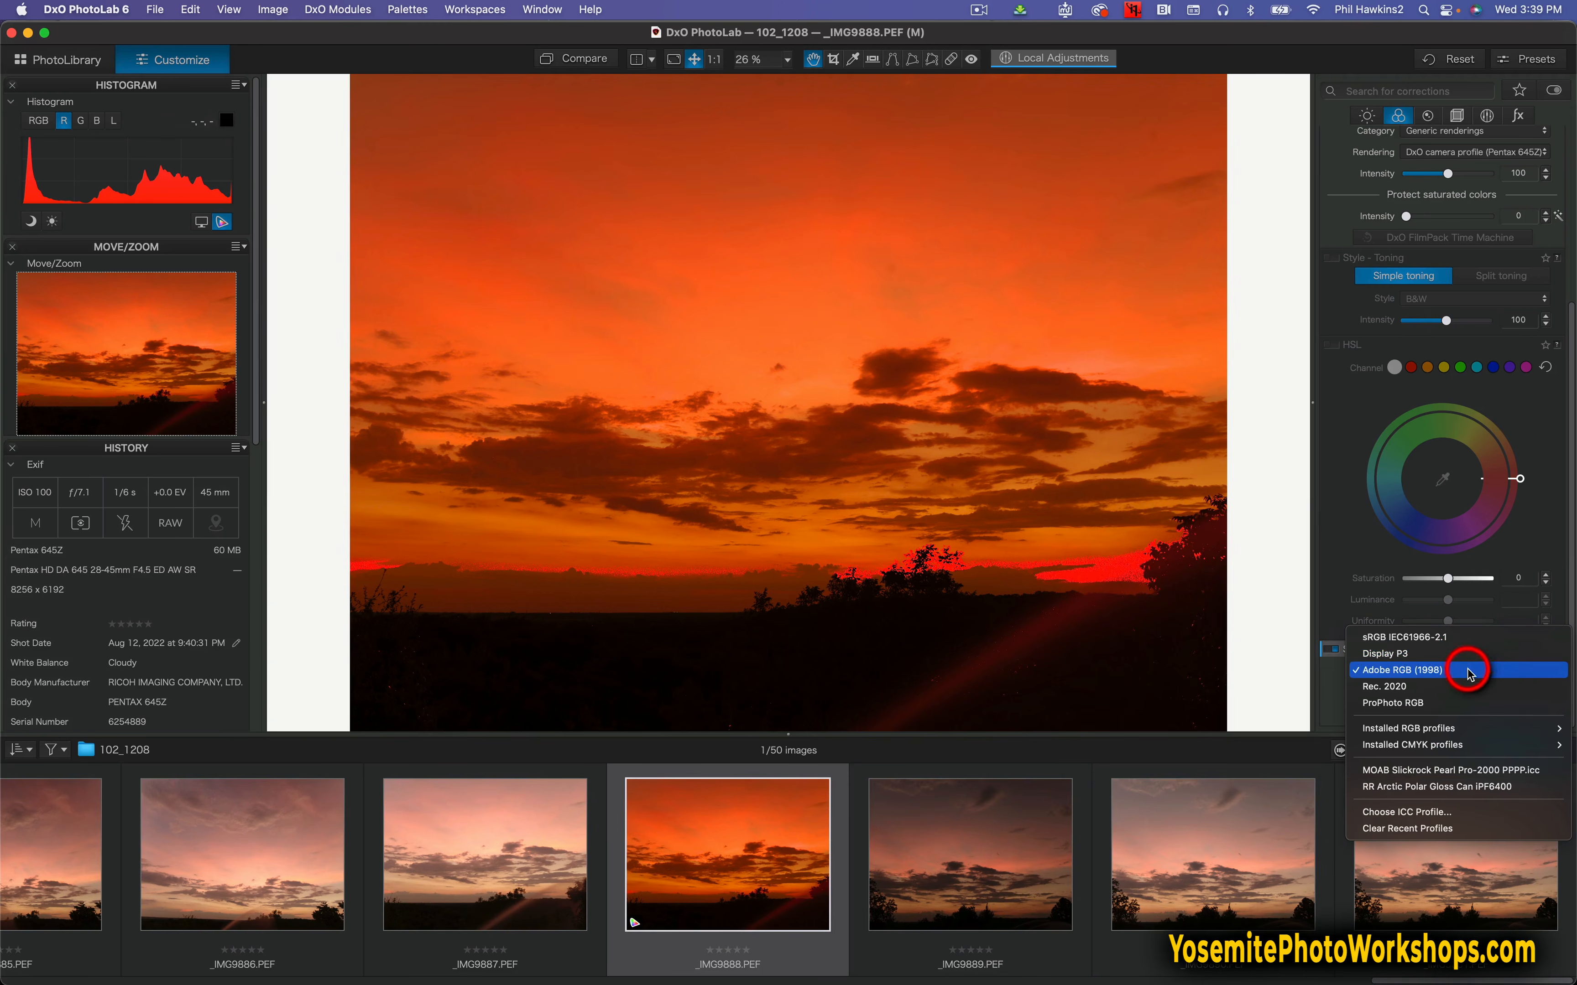
click(1469, 639)
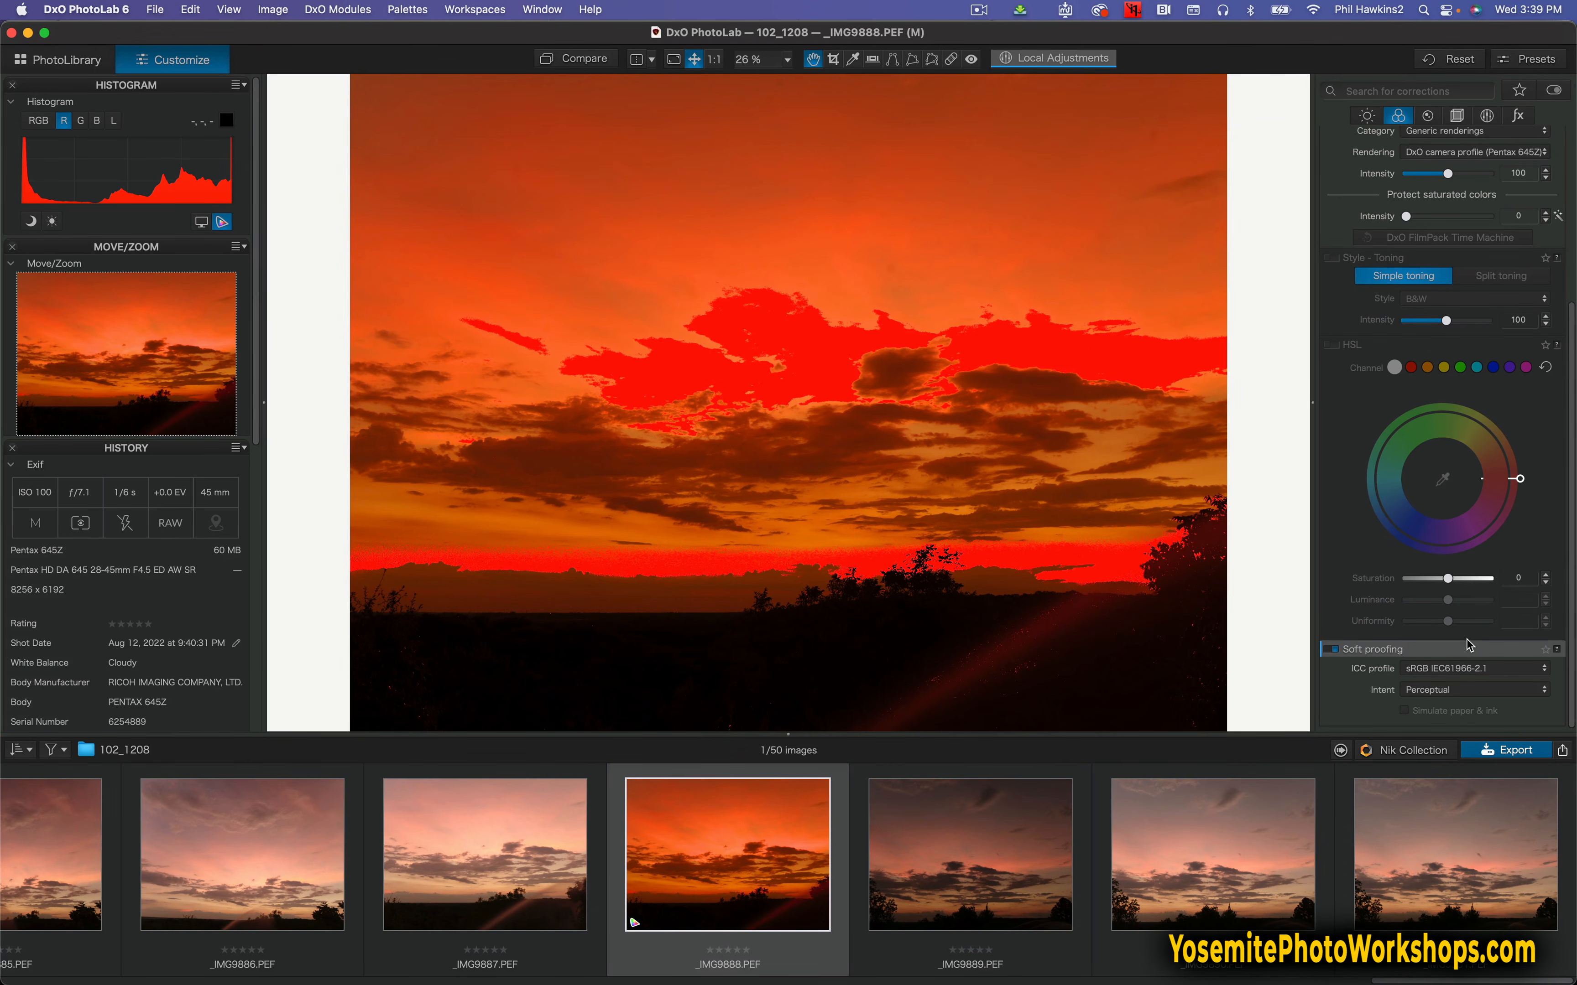
Step: Try Display P3 as the soft-proofing profile and set the ICC profile to Rec. 2020
click(1472, 670)
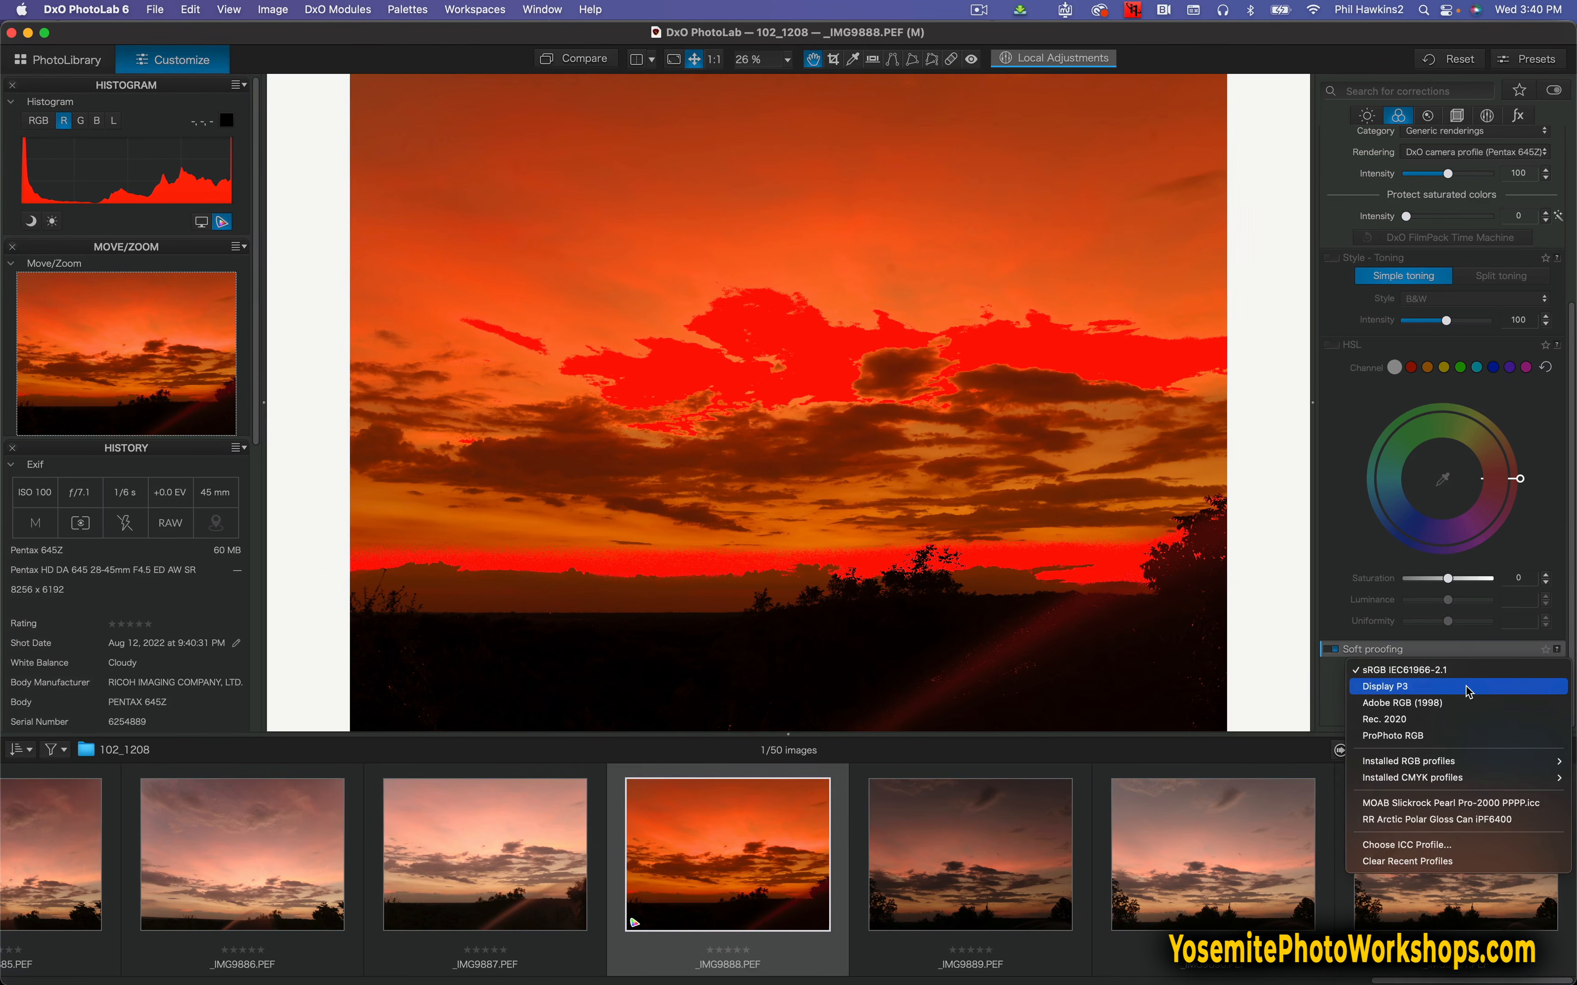
click(1468, 691)
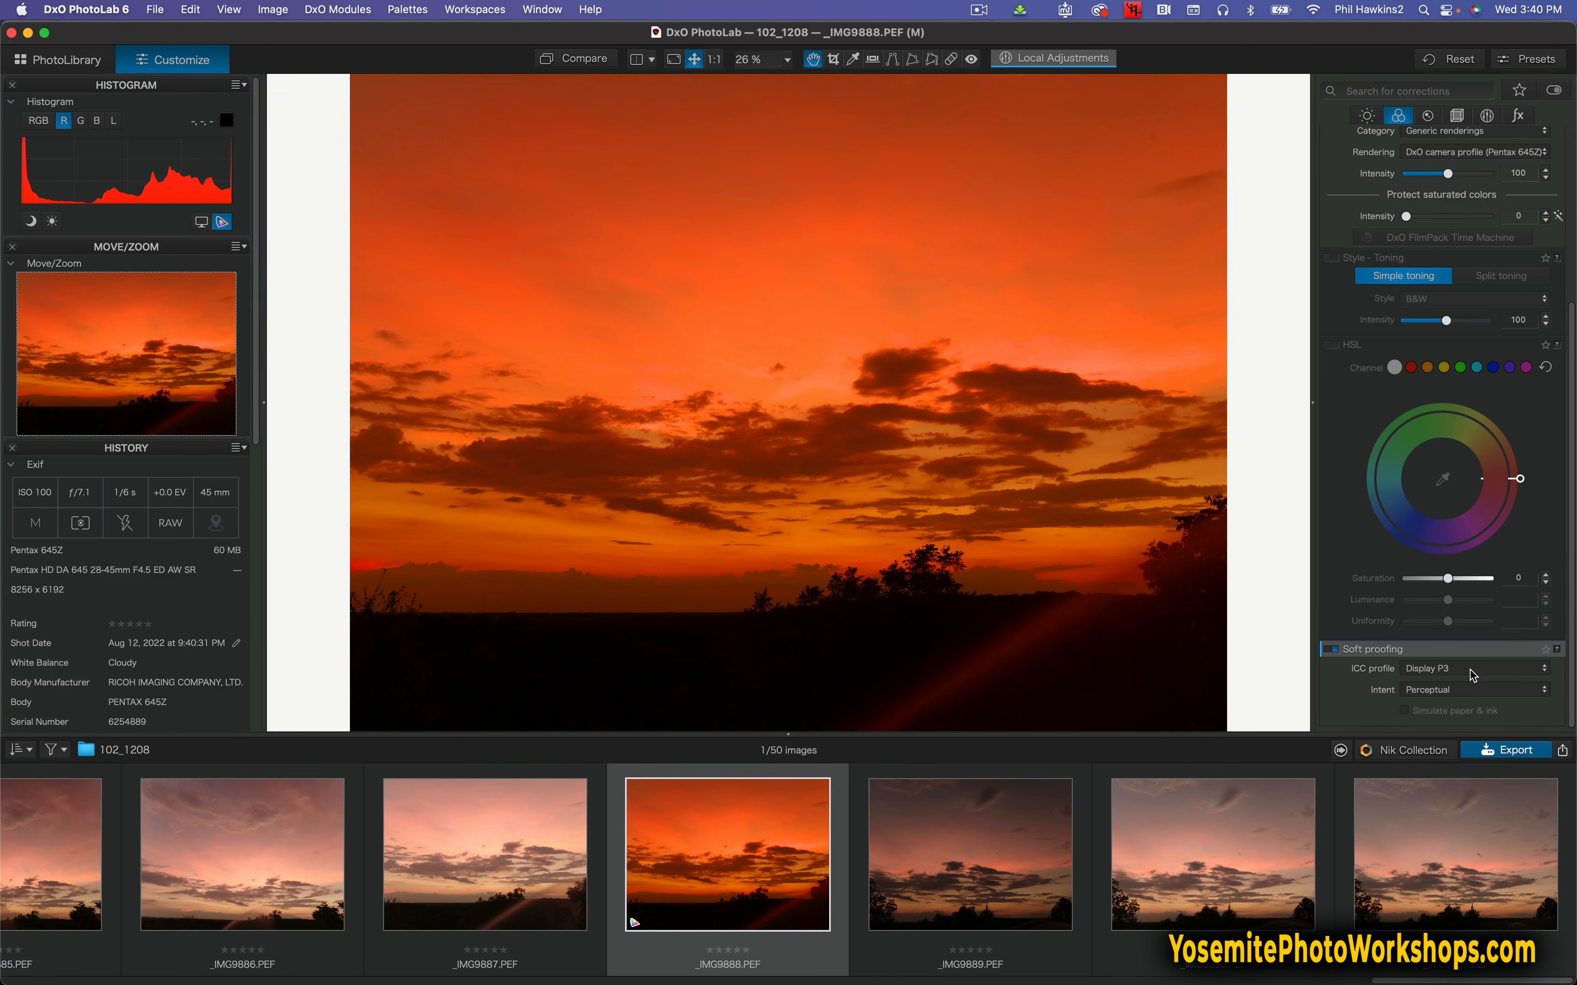
click(1473, 671)
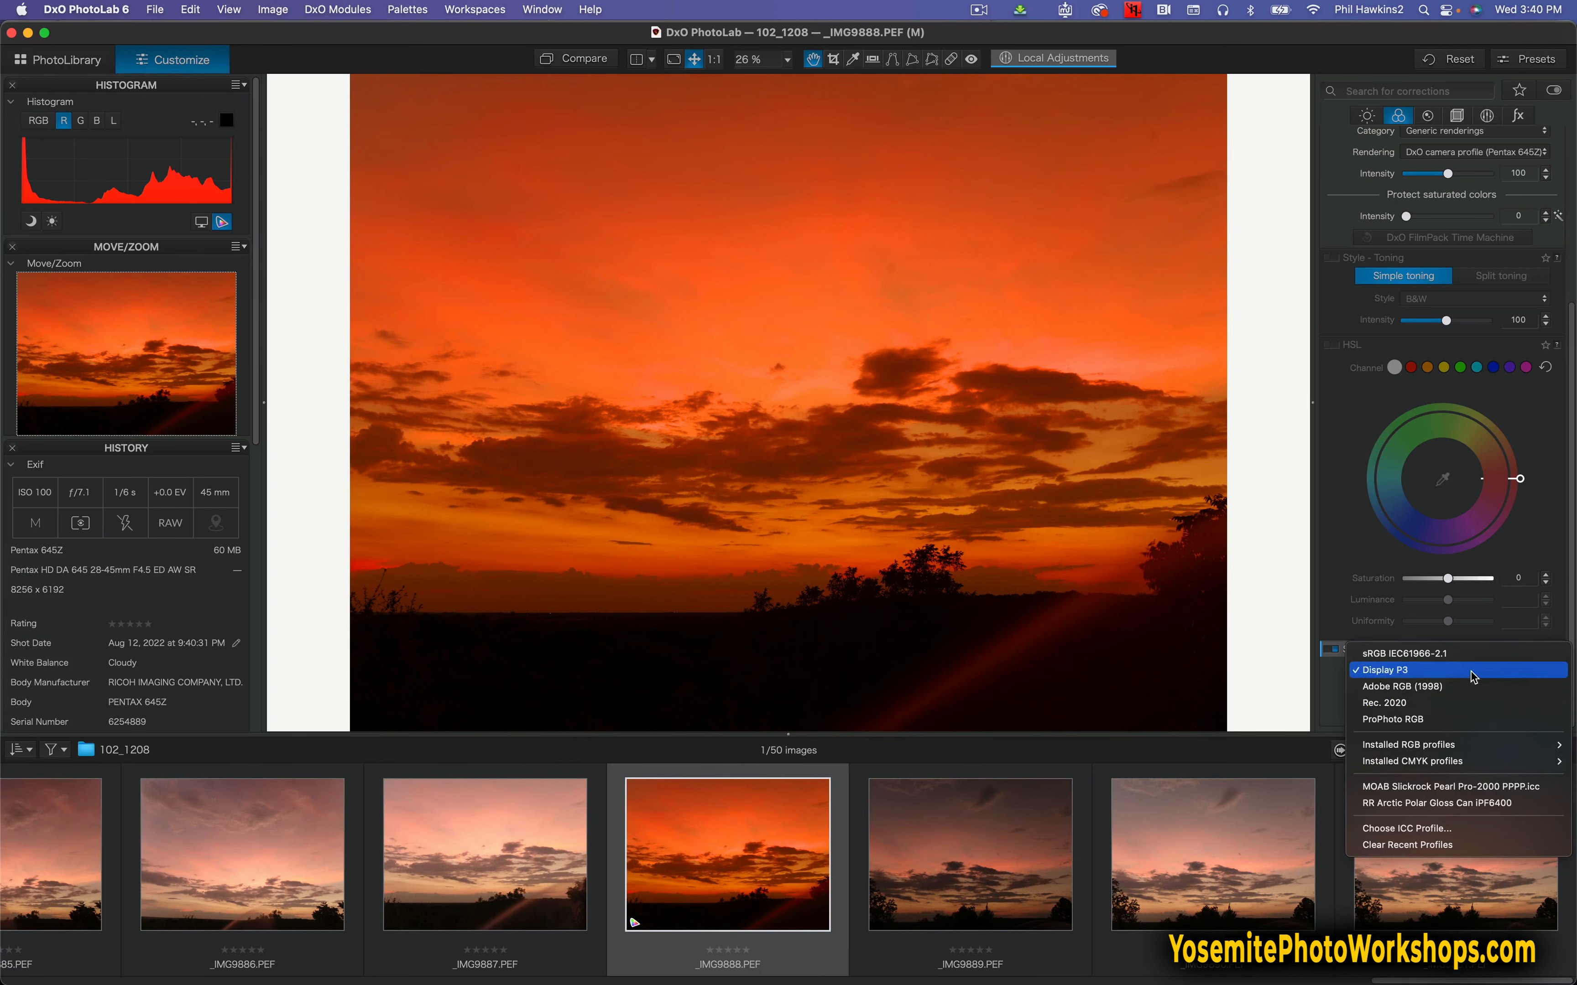
click(1469, 704)
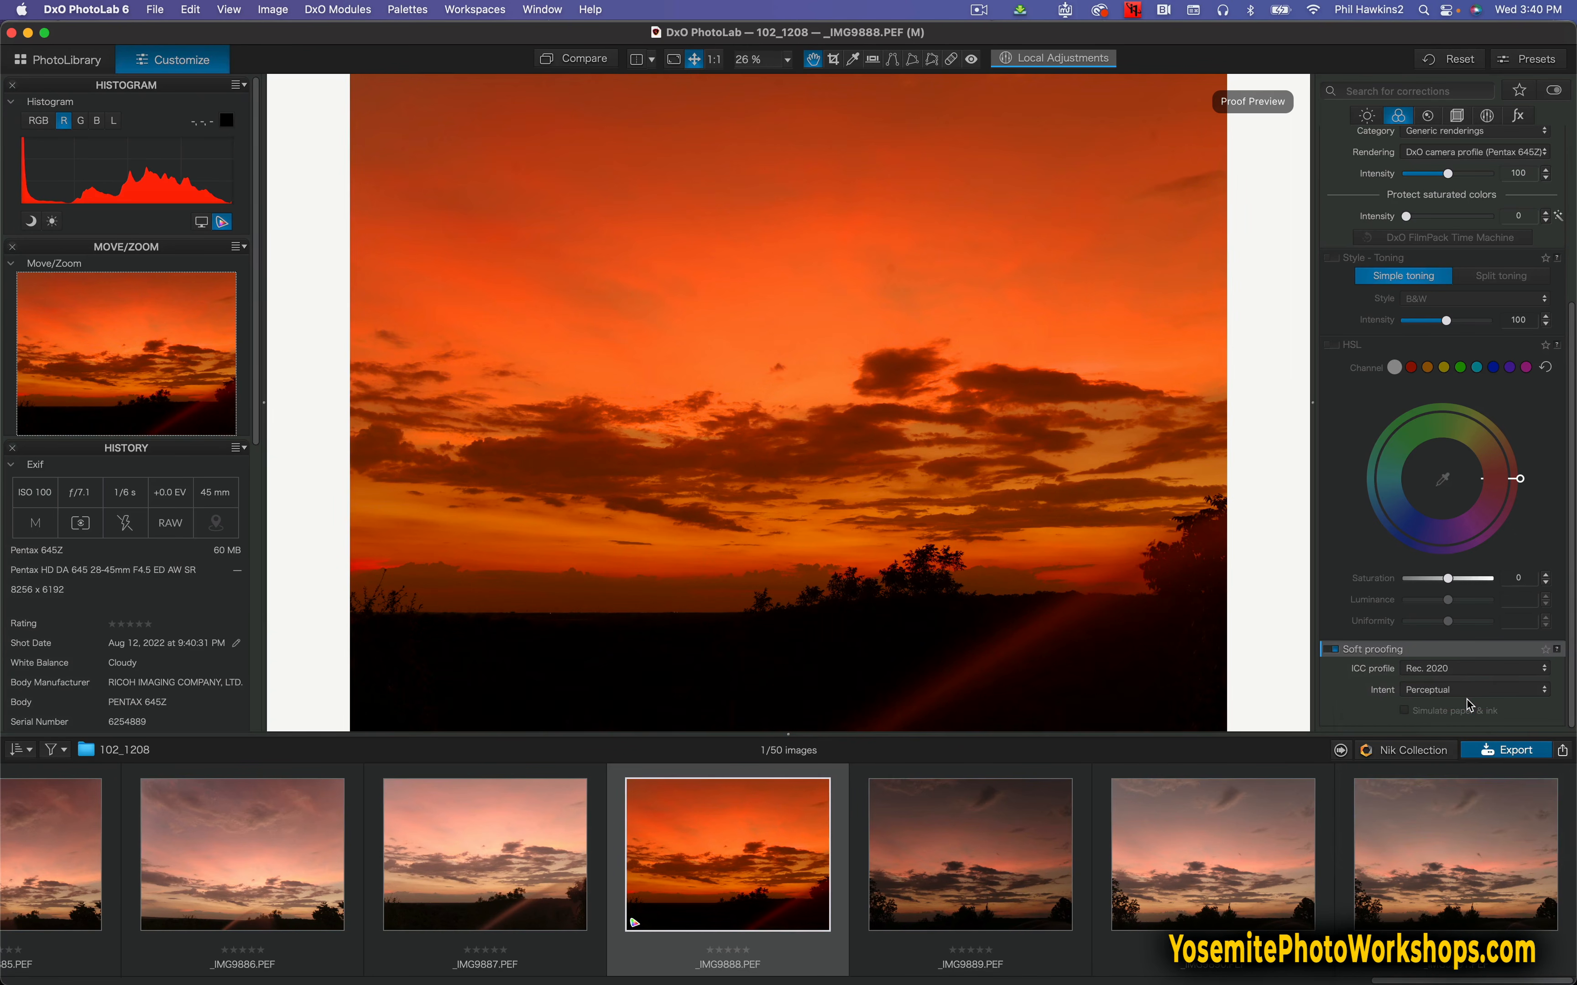
Step: Examine the full list of installed RGB profiles available for soft proofing, and close it without choosing one
click(1470, 670)
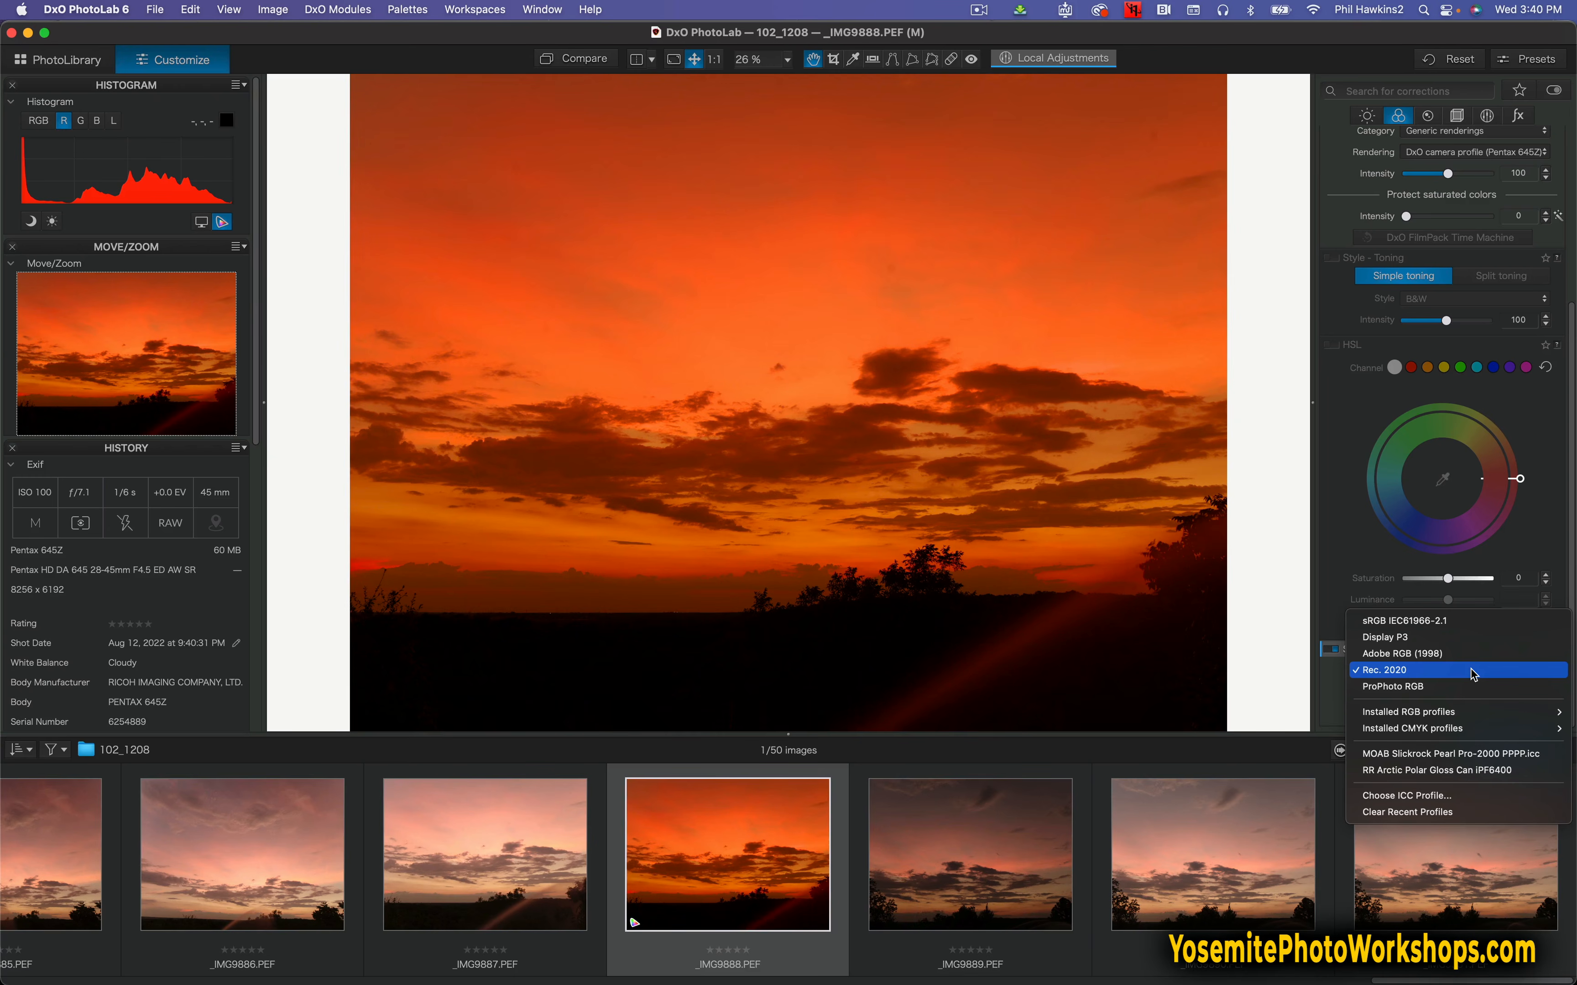
mouse_move(1470, 715)
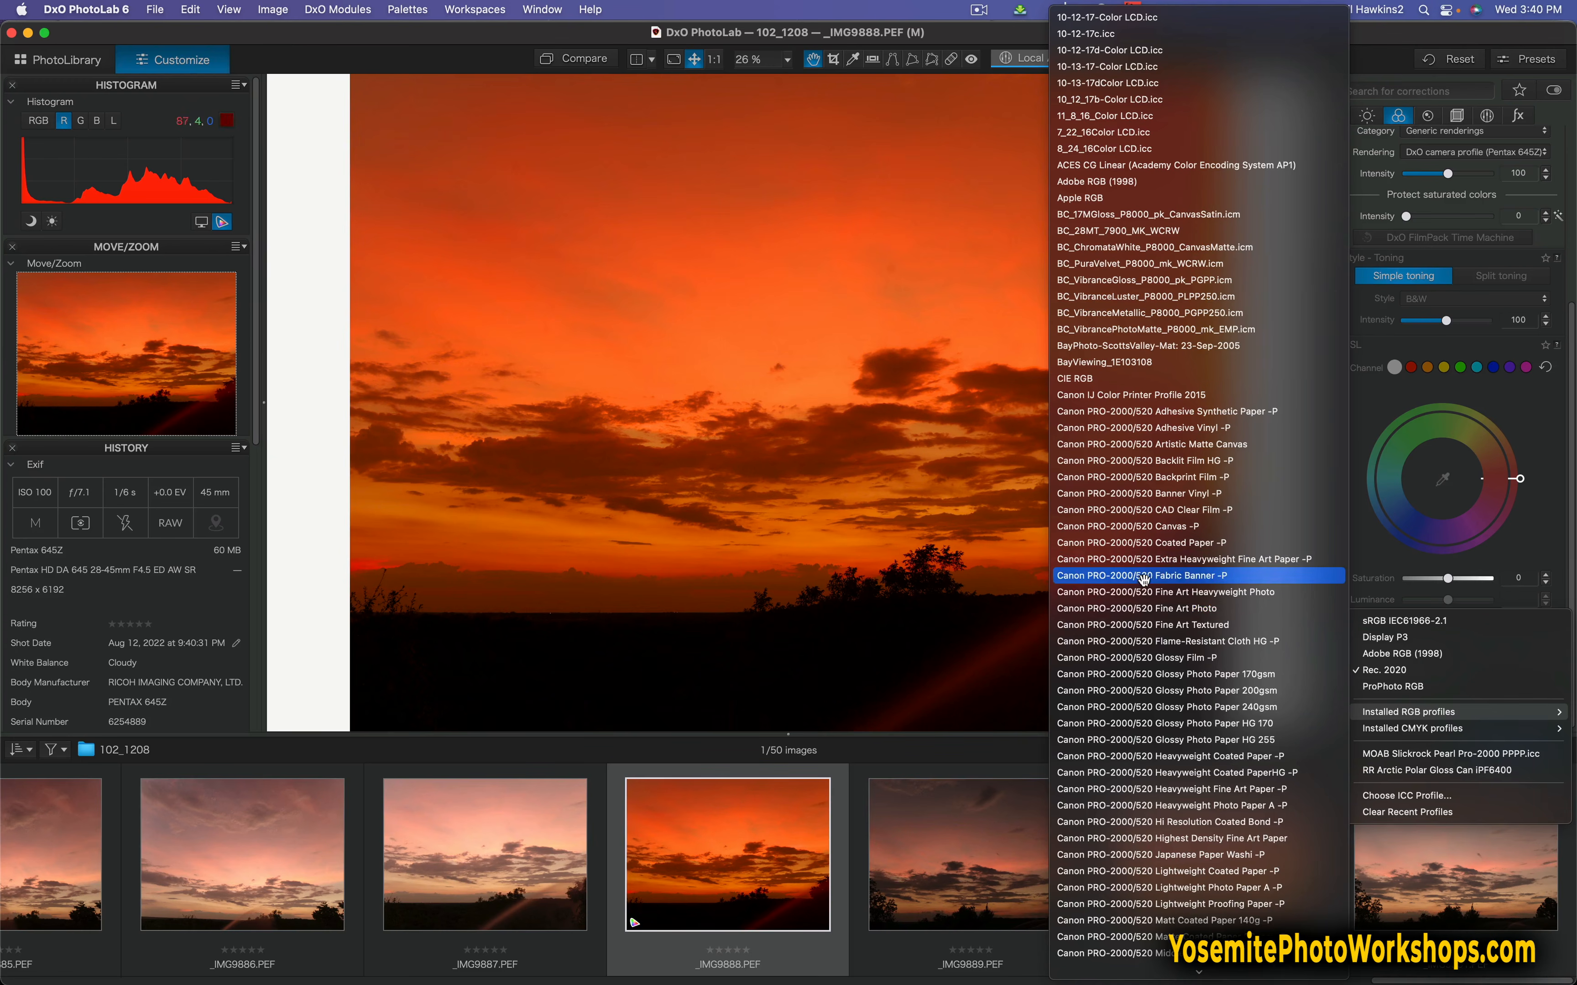
scroll(1147, 645, down, 15)
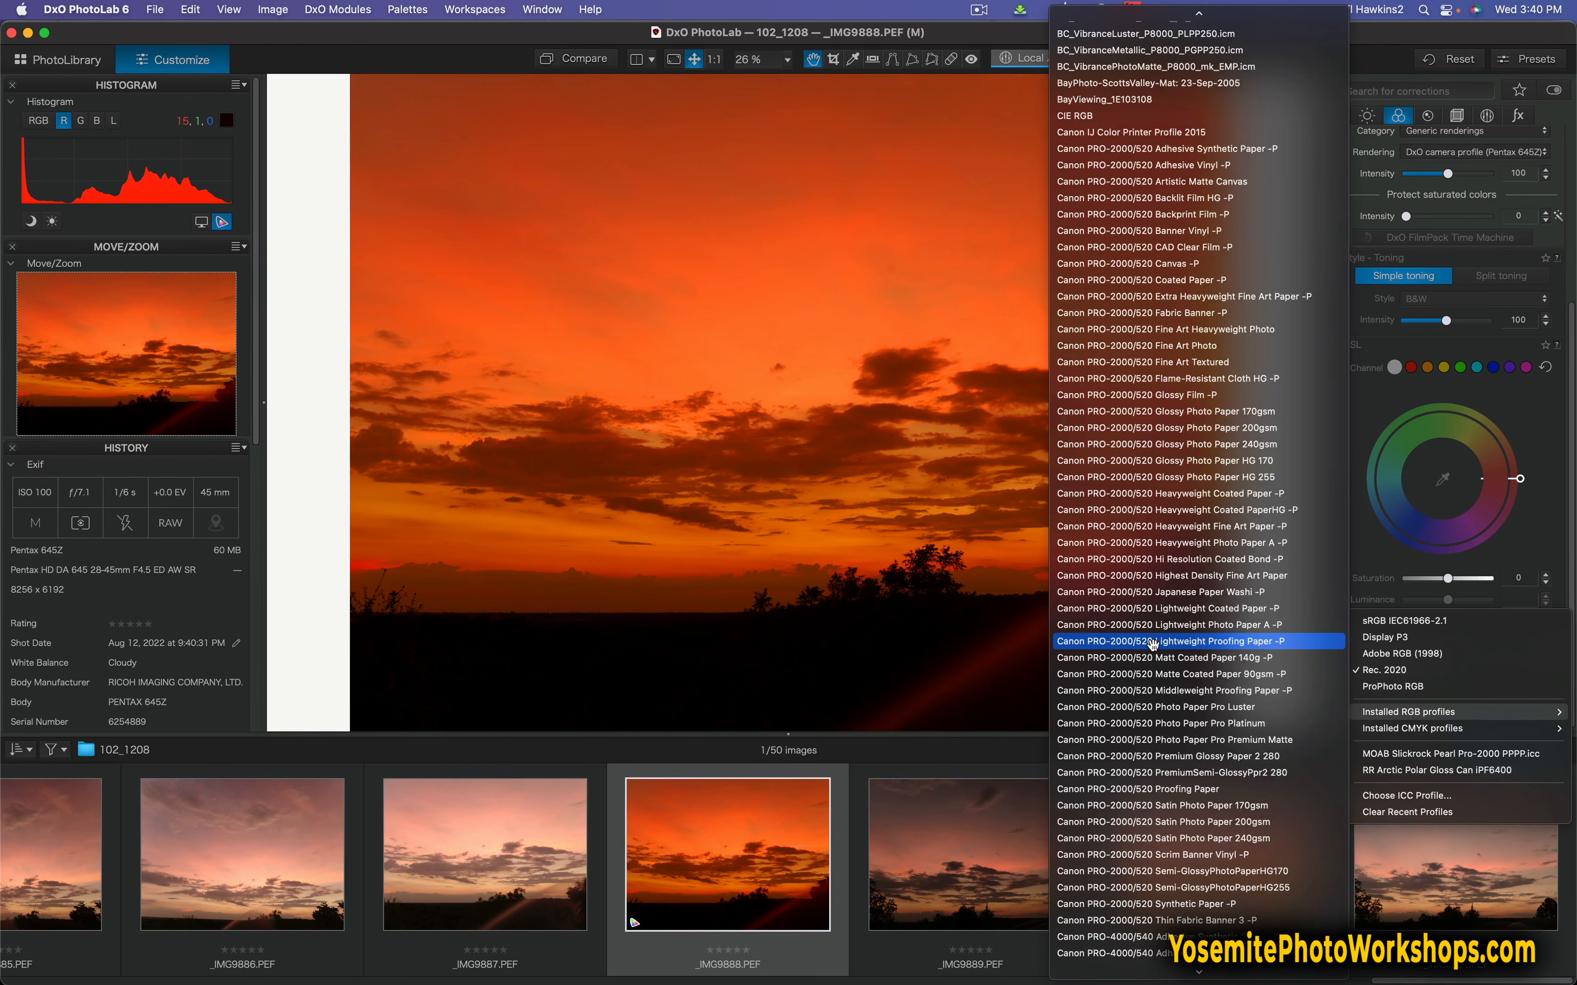
scroll(1157, 647, down, 10)
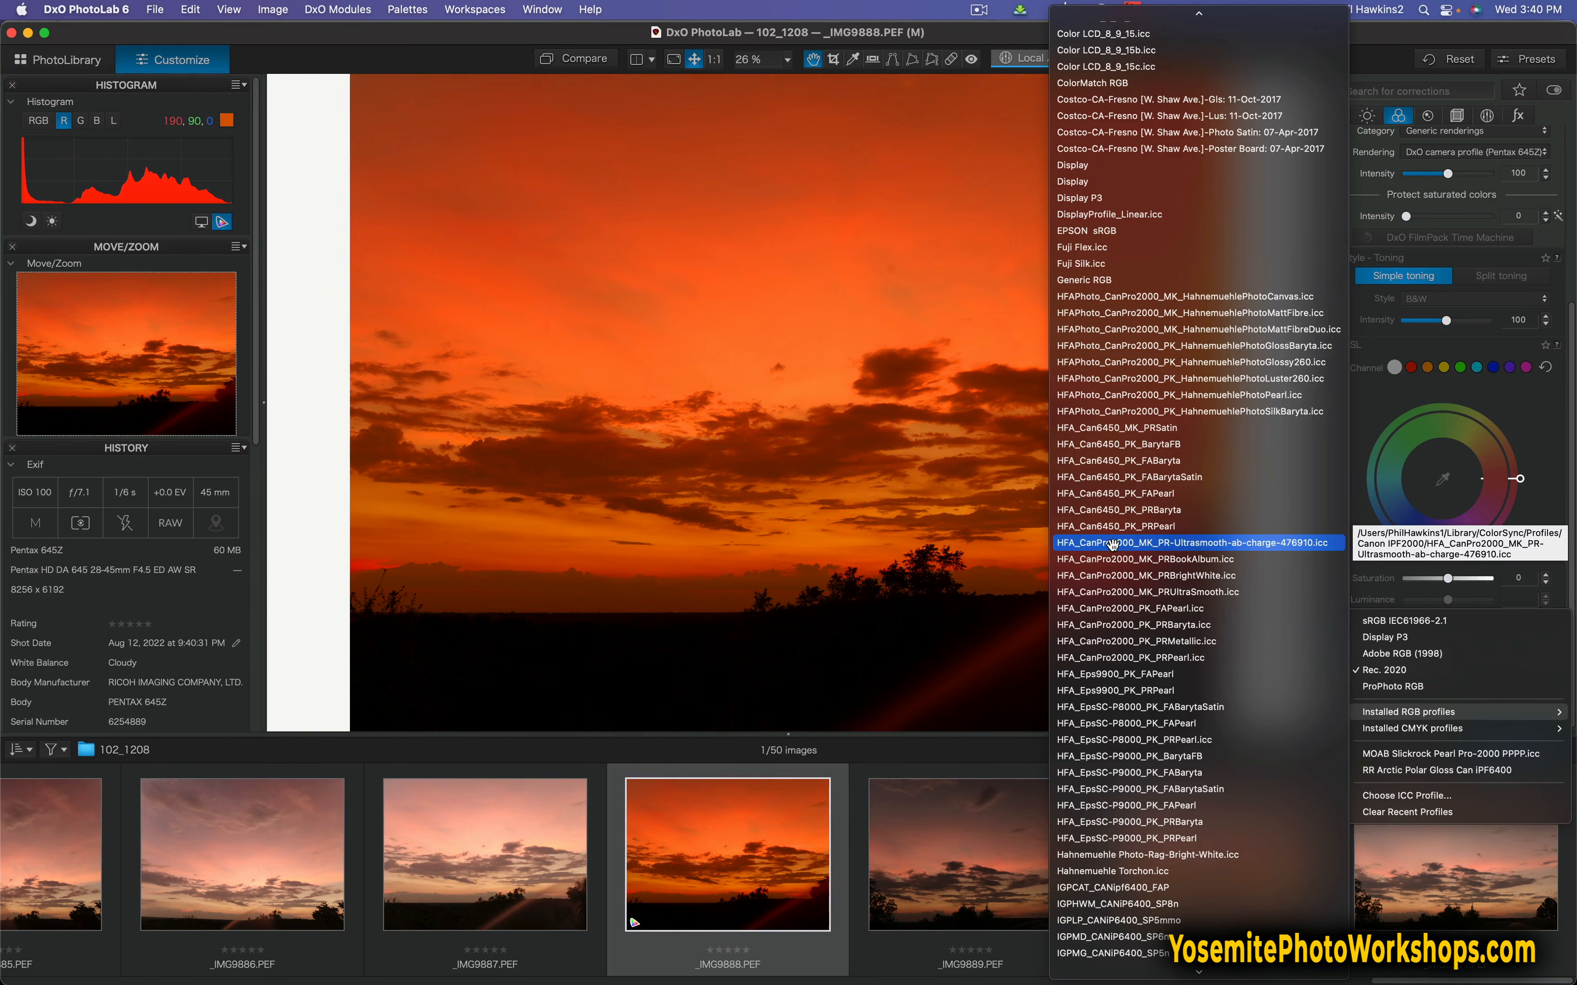
scroll(1114, 544, down, 18)
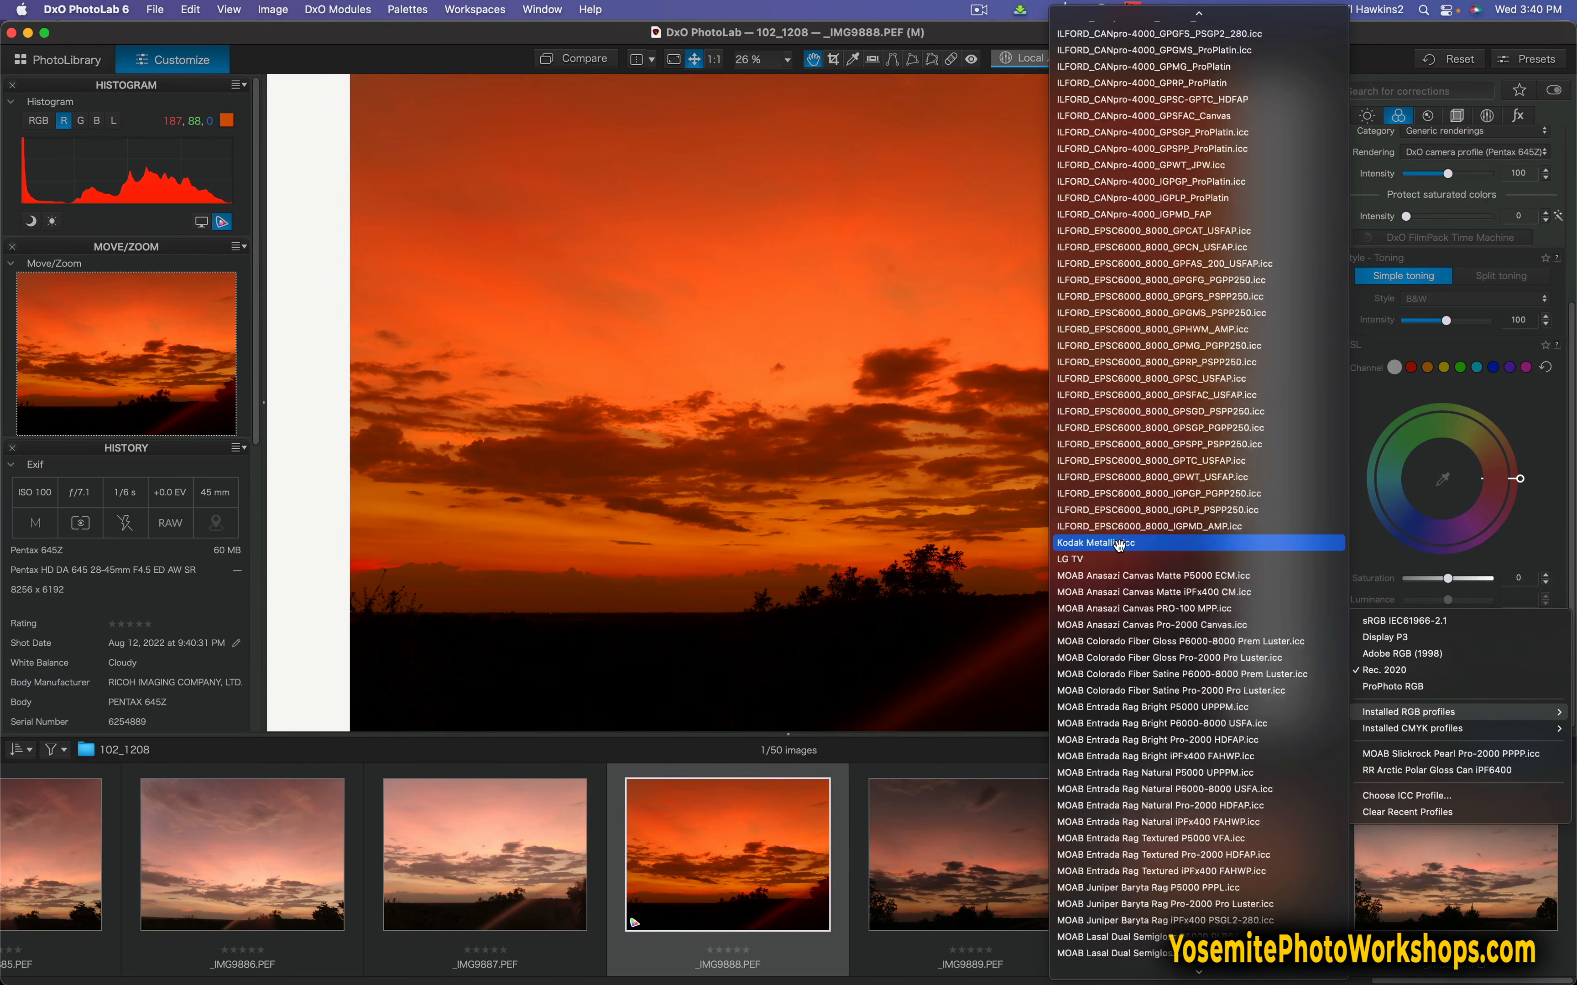
scroll(1119, 545, down, 17)
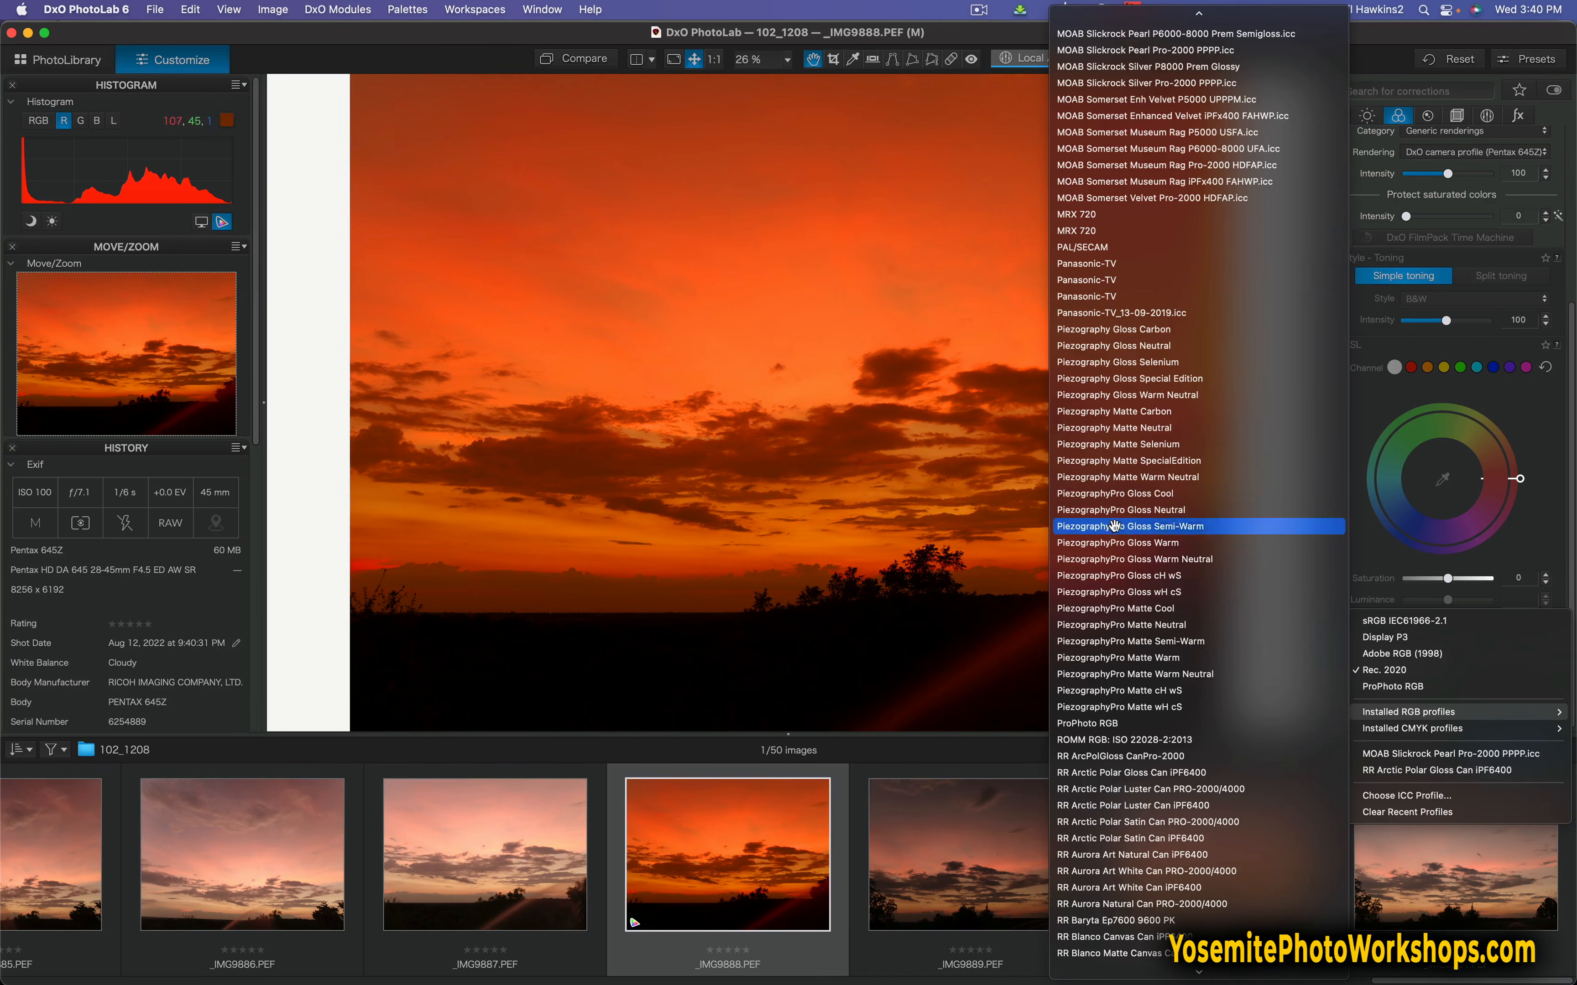
scroll(1124, 591, down, 16)
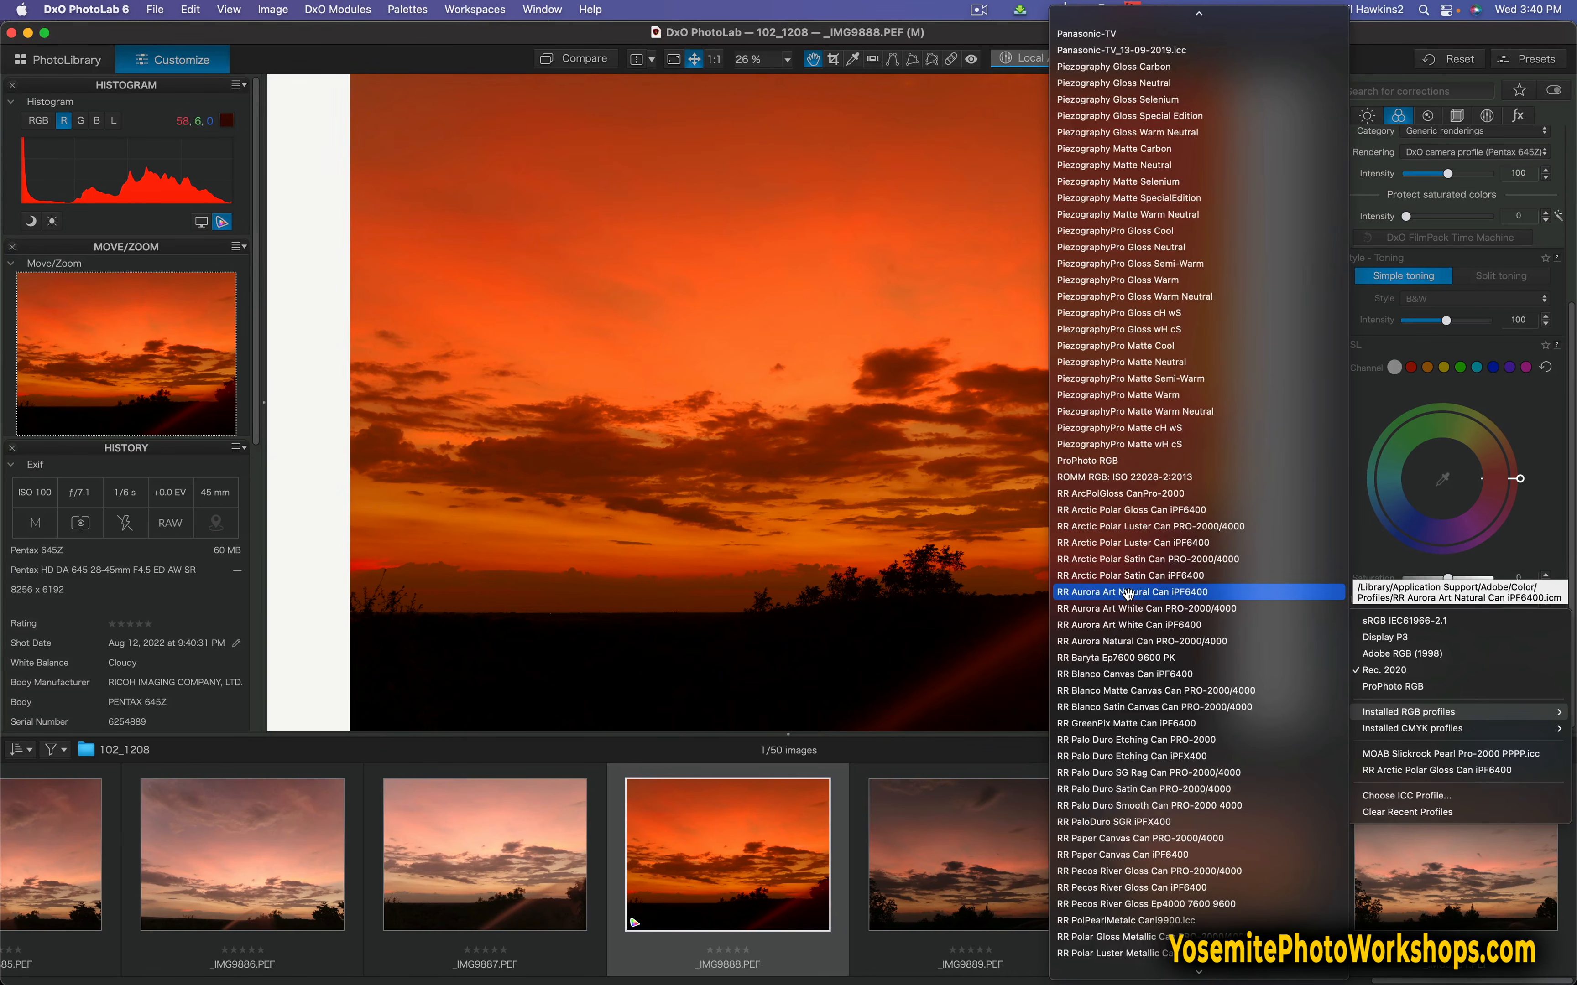
scroll(1129, 593, down, 15)
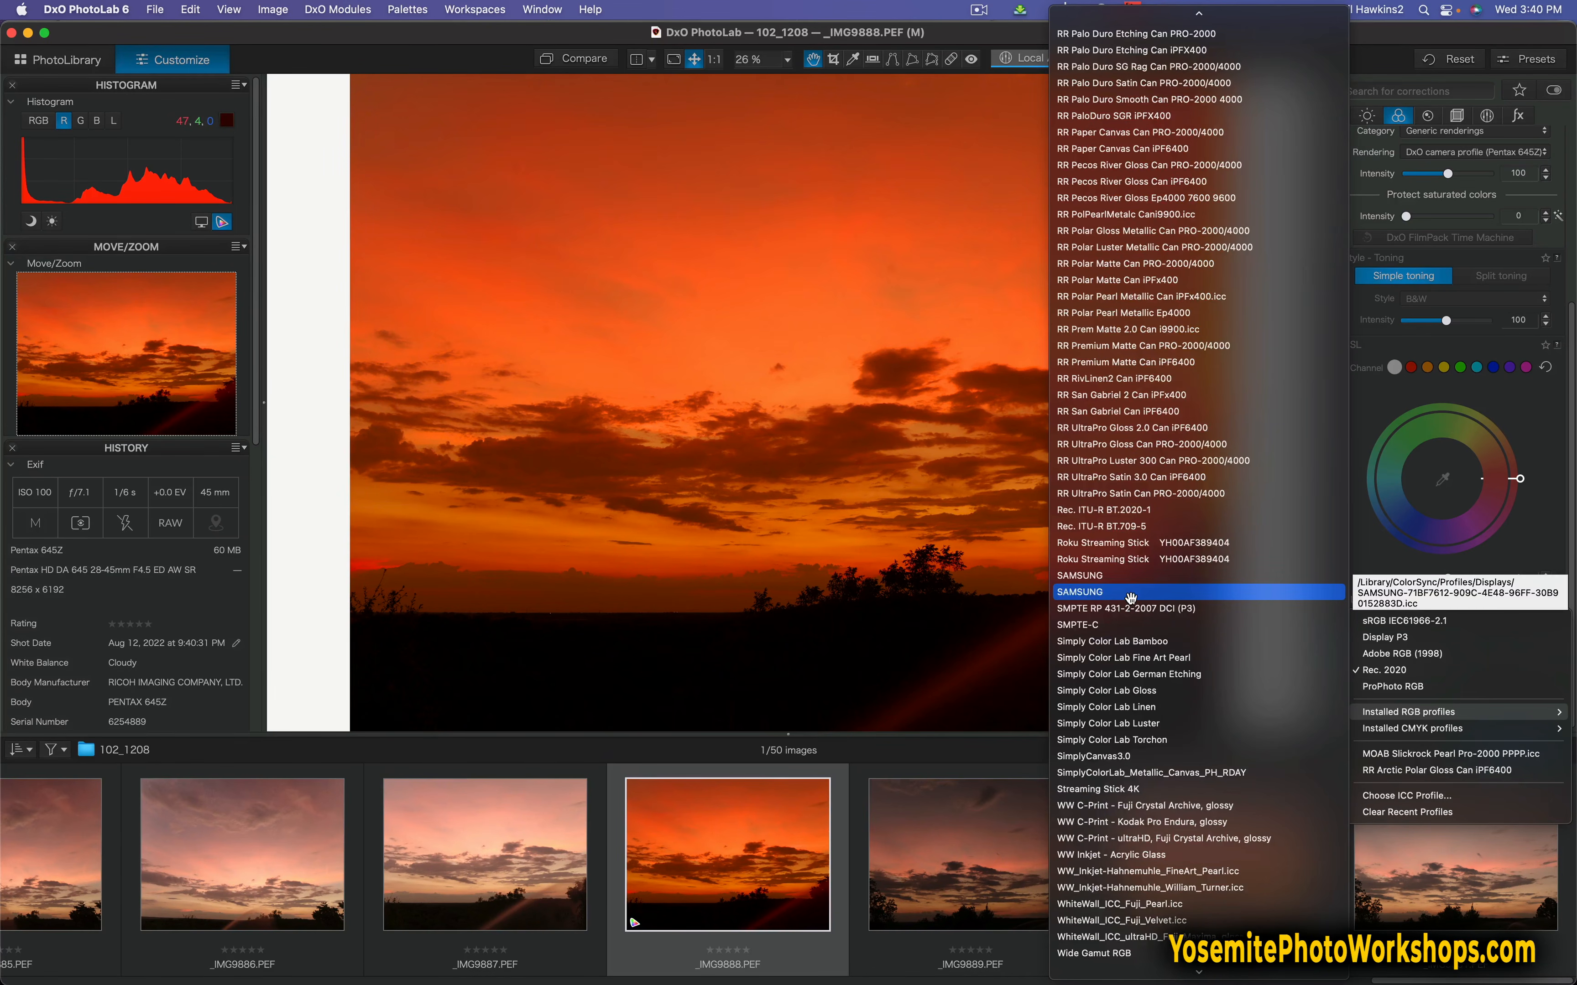
scroll(1131, 597, down, 12)
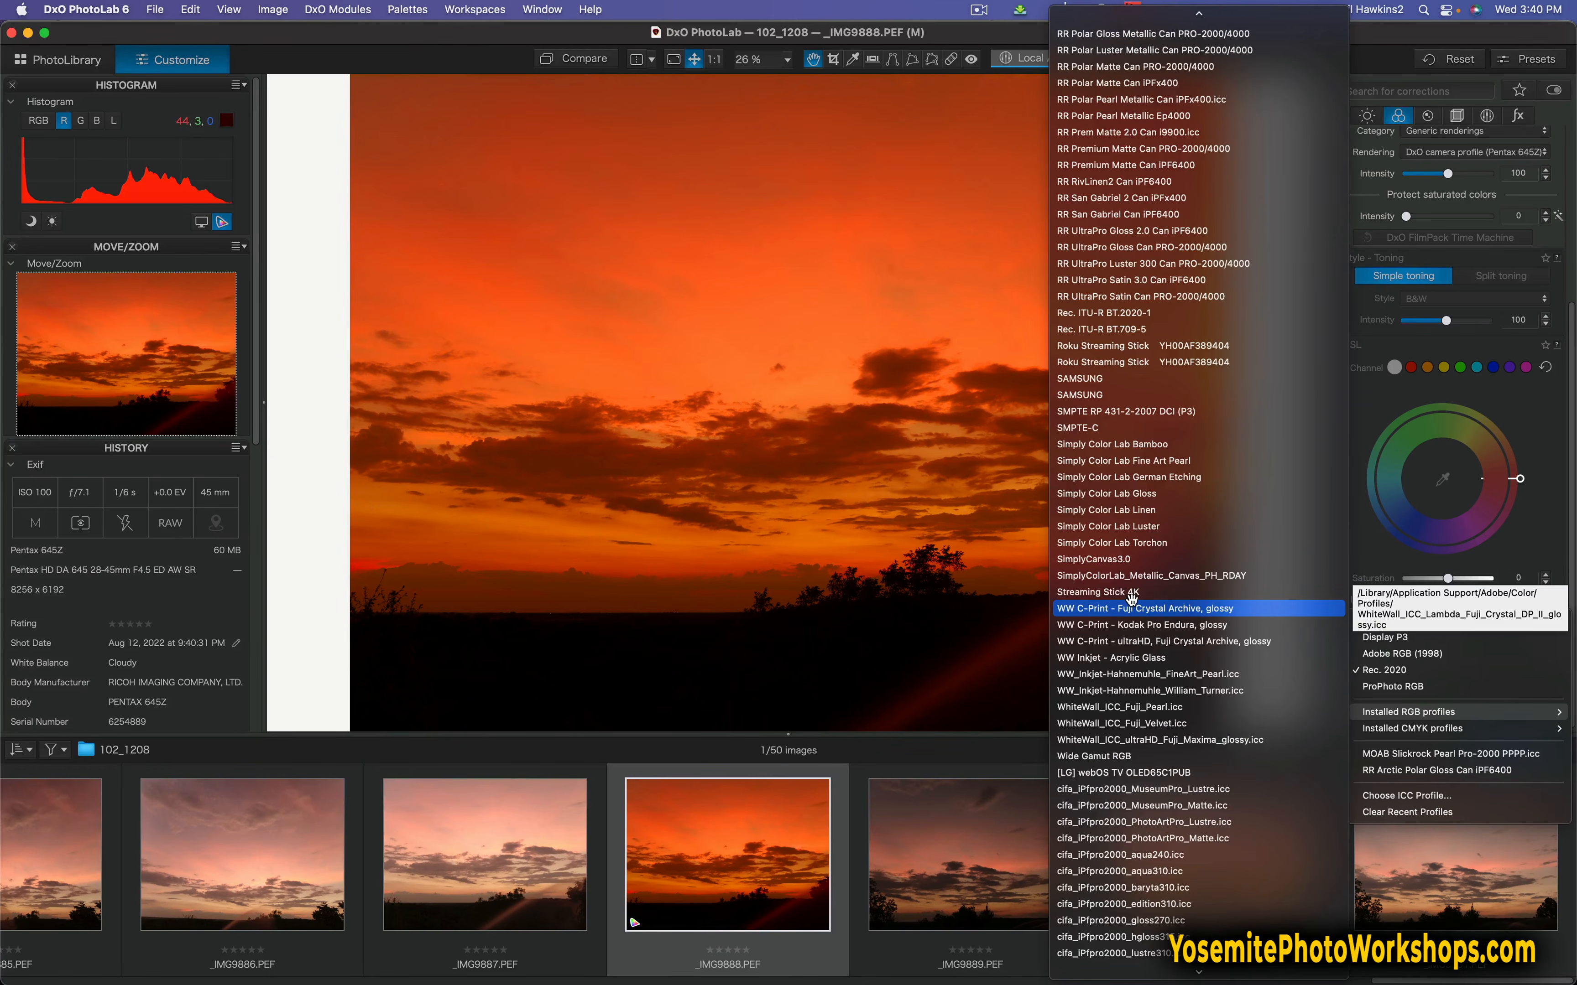
scroll(1132, 597, down, 12)
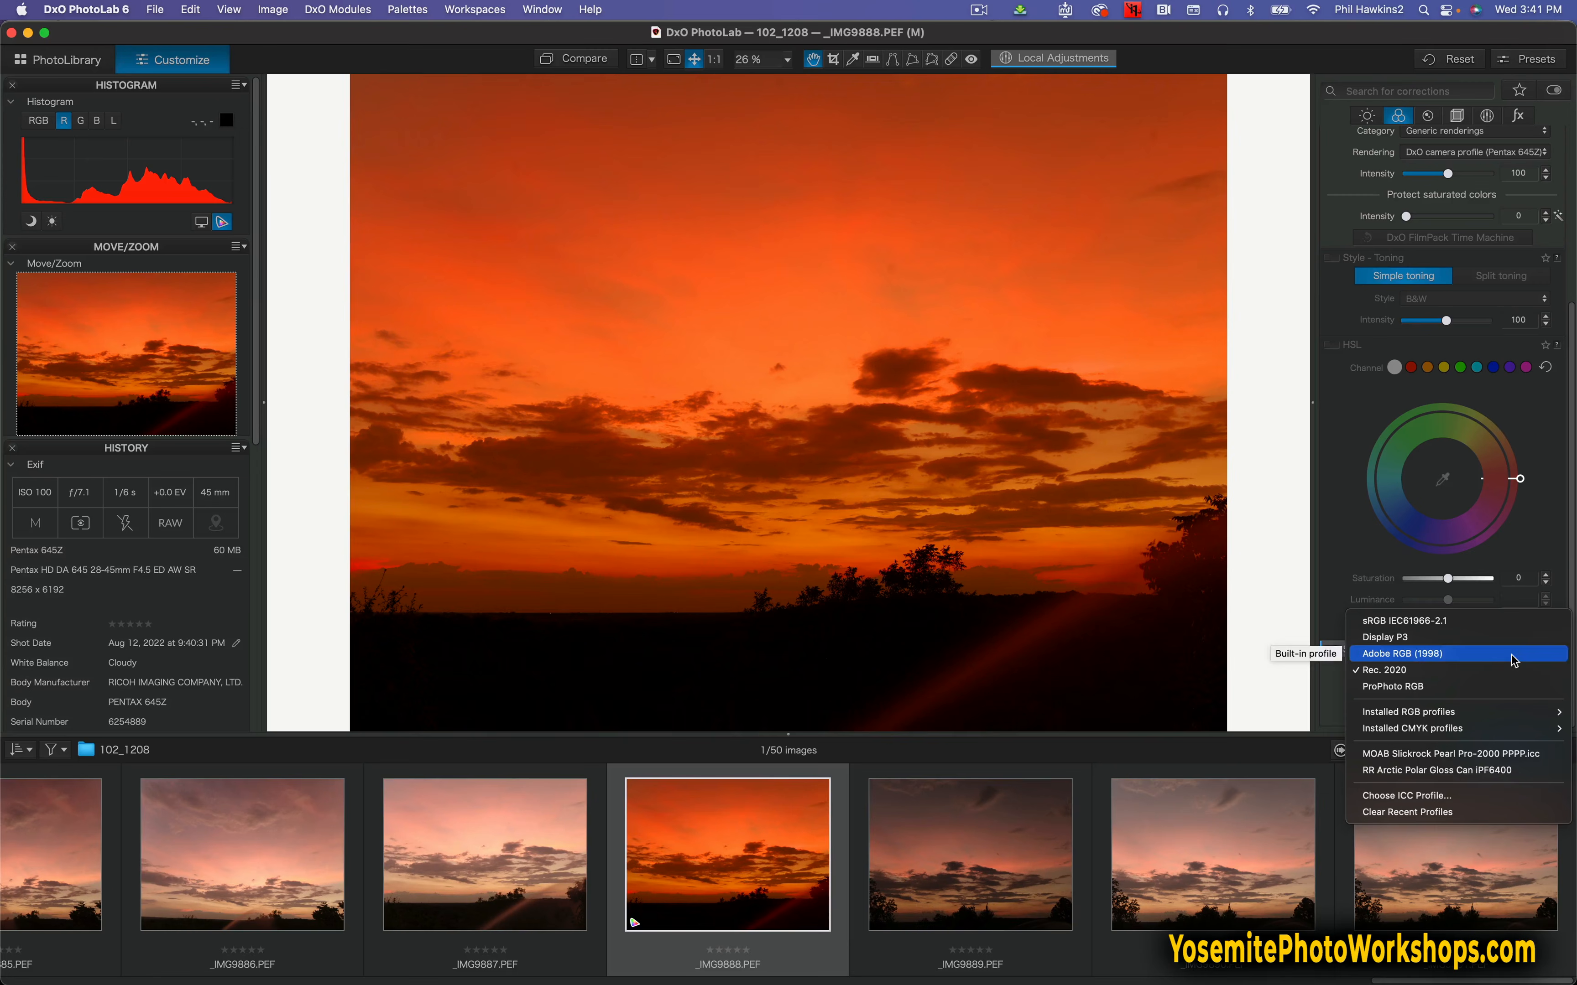
click(1346, 547)
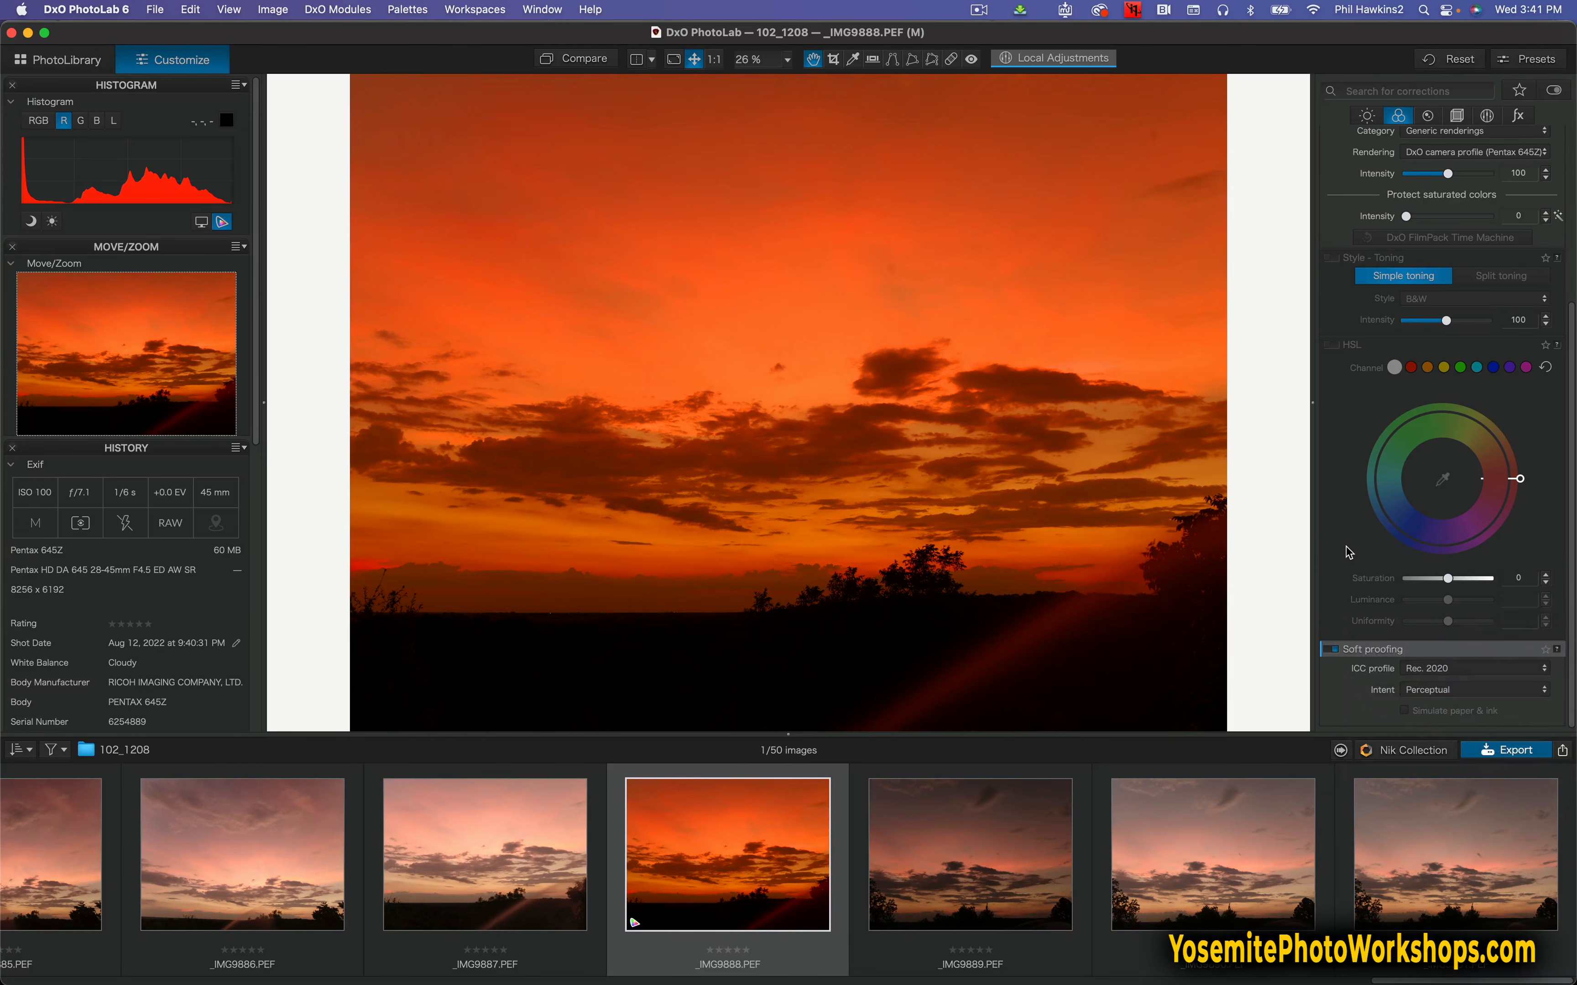